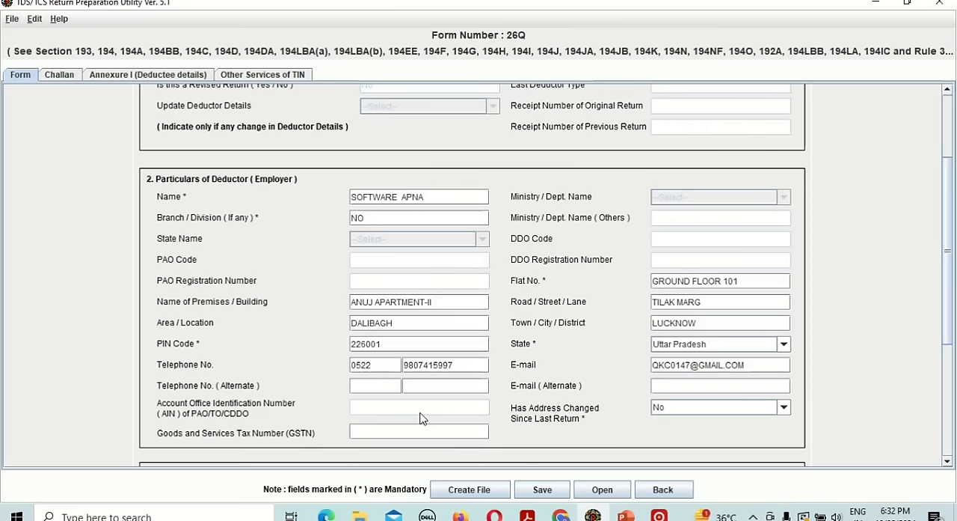
# Review the statement particulars of Form 26Q, checking the quarter, TAN, PAN, financial year and type of deductor.
pyautogui.click(57, 78)
pyautogui.click(127, 75)
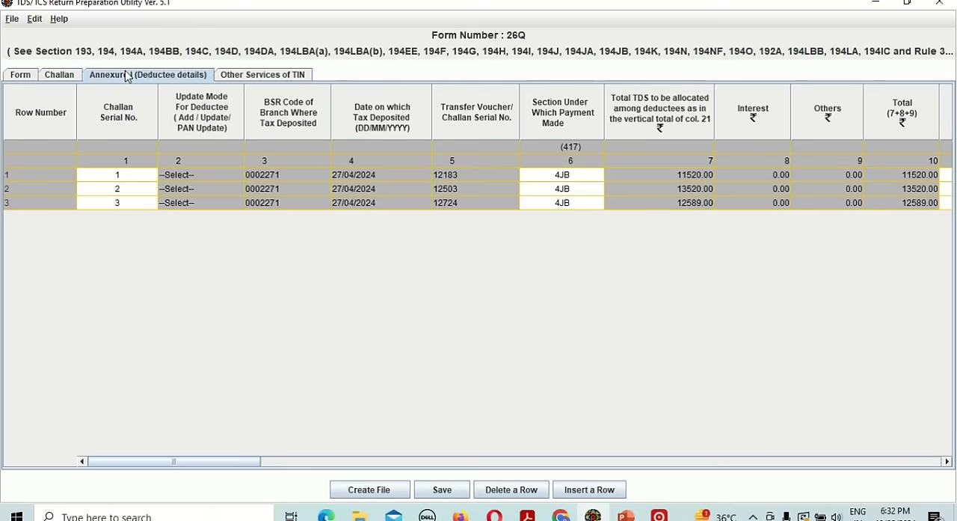
pyautogui.click(25, 78)
pyautogui.scroll(3, 298, 269)
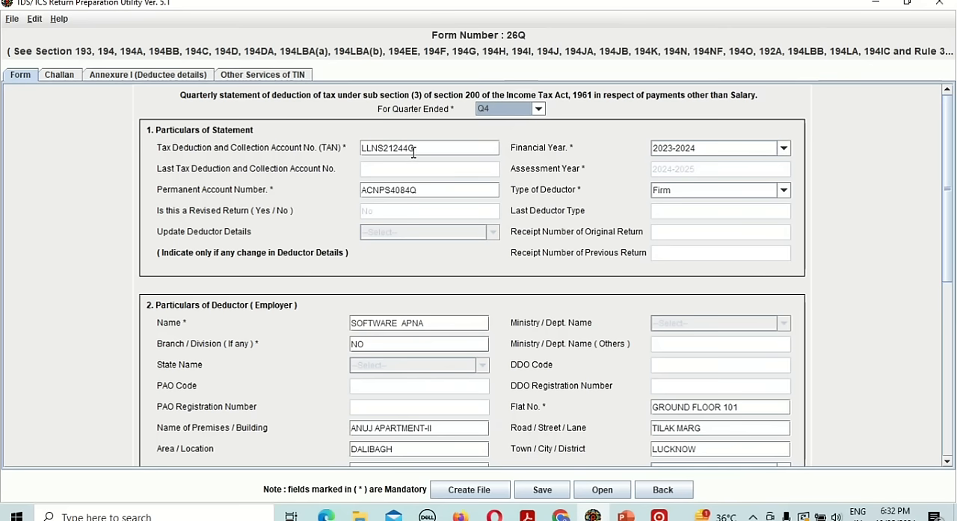
pyautogui.click(505, 111)
pyautogui.click(501, 170)
pyautogui.click(671, 191)
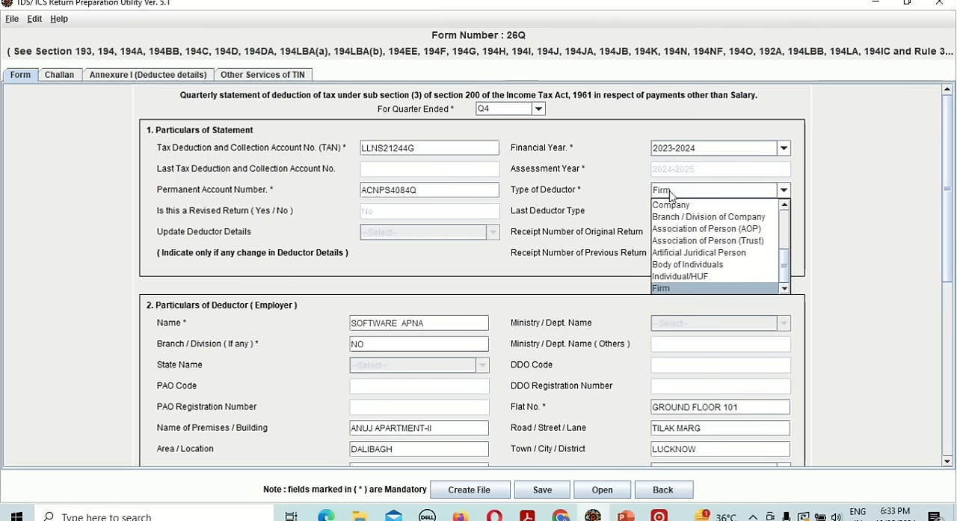
pyautogui.click(671, 192)
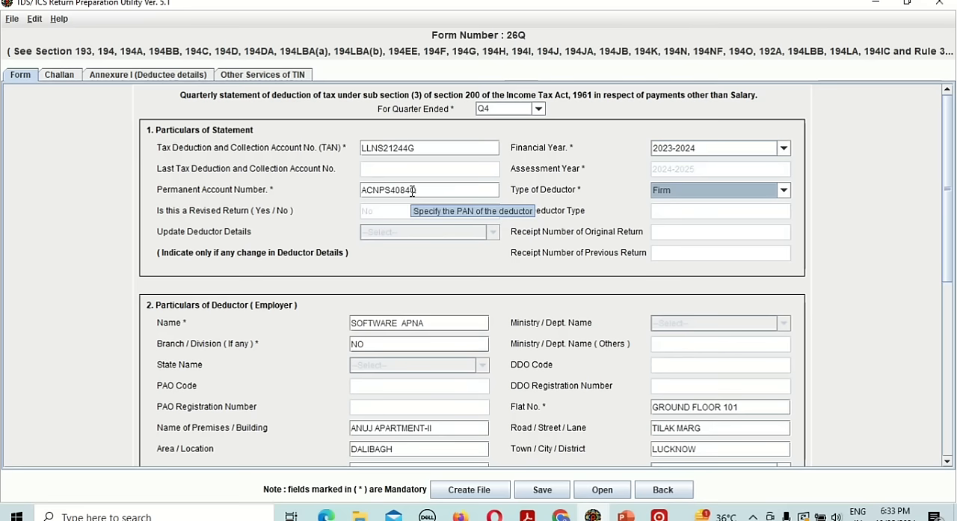
# Review the deductor's particulars and those of the person responsible for tax deduction, including the earlier statement's receipt number field.
pyautogui.scroll(-3, 412, 192)
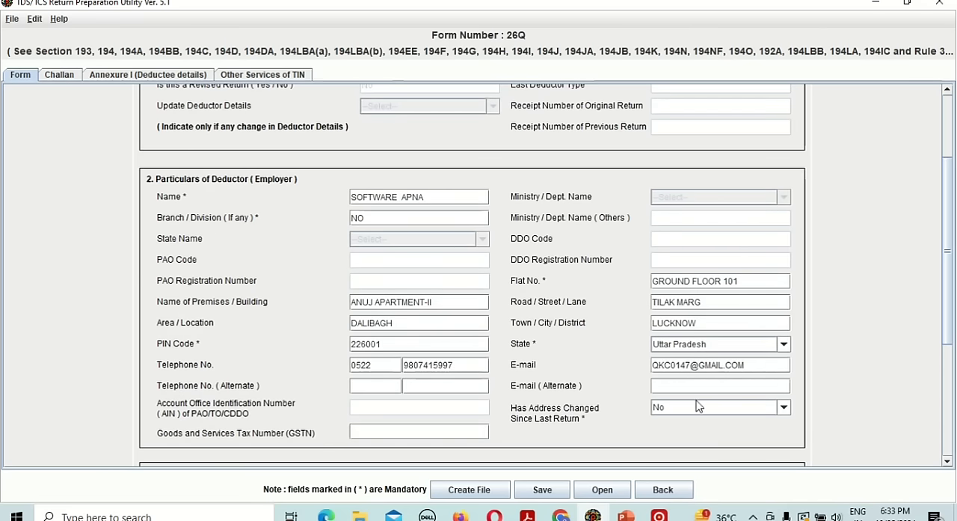
pyautogui.scroll(-4, 706, 367)
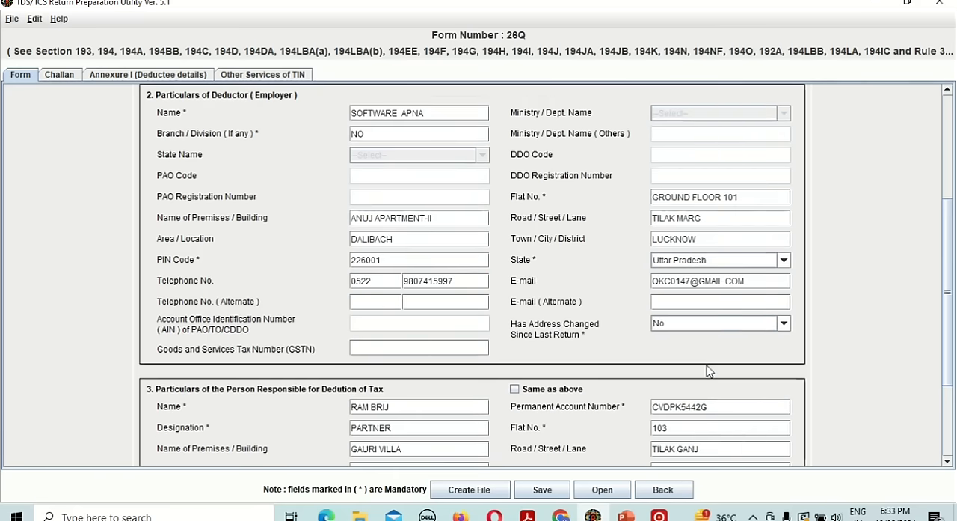
pyautogui.scroll(-1, 708, 365)
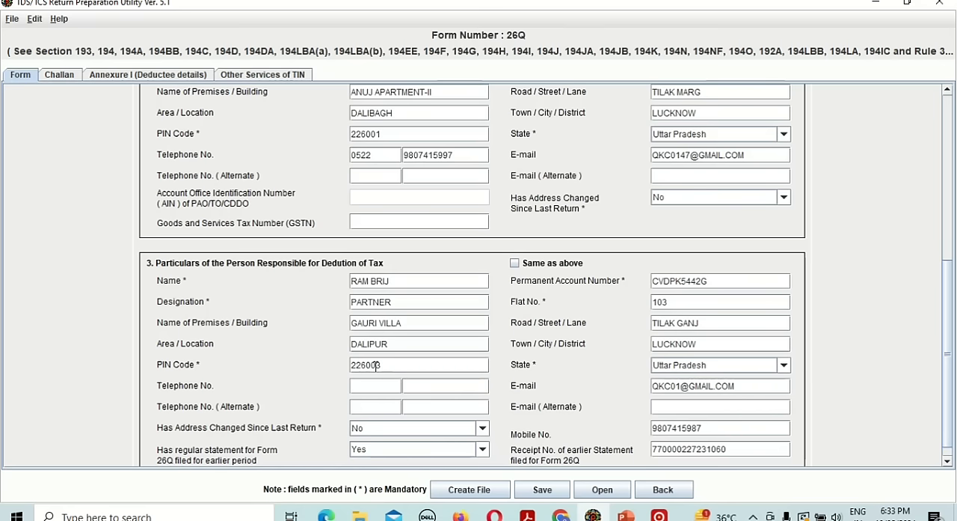
pyautogui.scroll(-1, 376, 365)
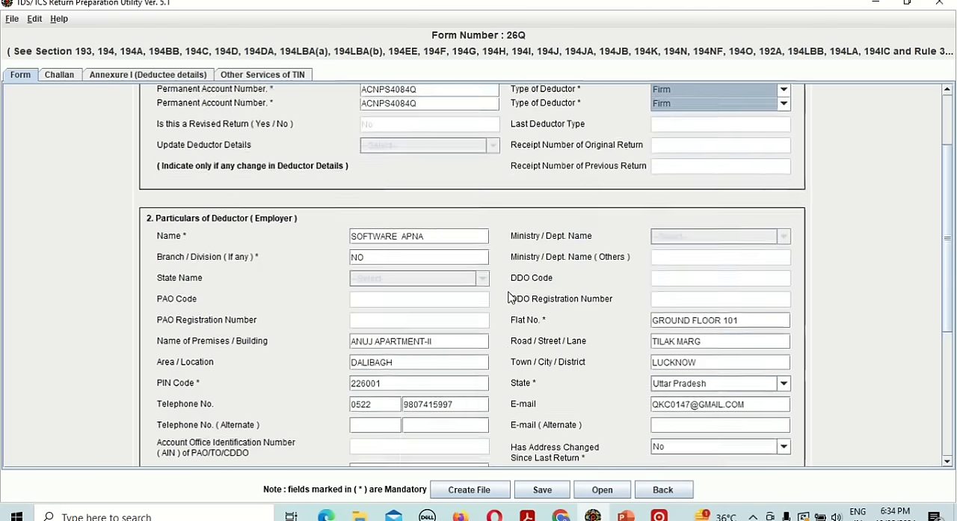
pyautogui.scroll(5, 510, 297)
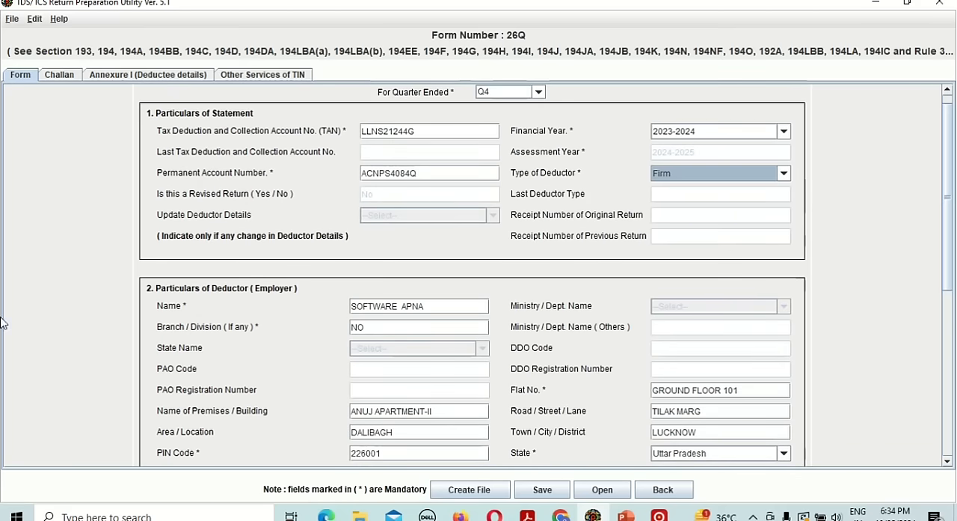
# Examine the first challan row's TDS, surcharge, cess, interest, fee, penalty and total deposited amounts.
pyautogui.click(58, 78)
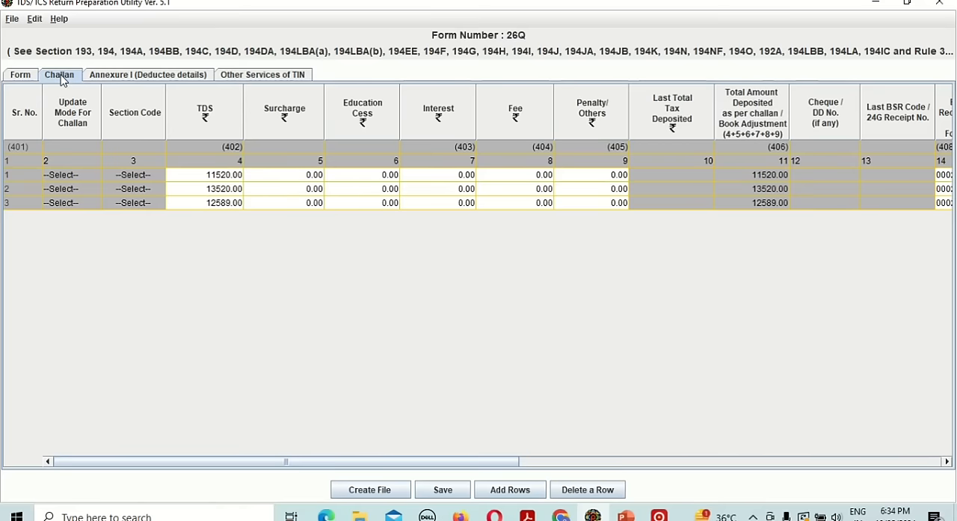
pyautogui.doubleClick(208, 175)
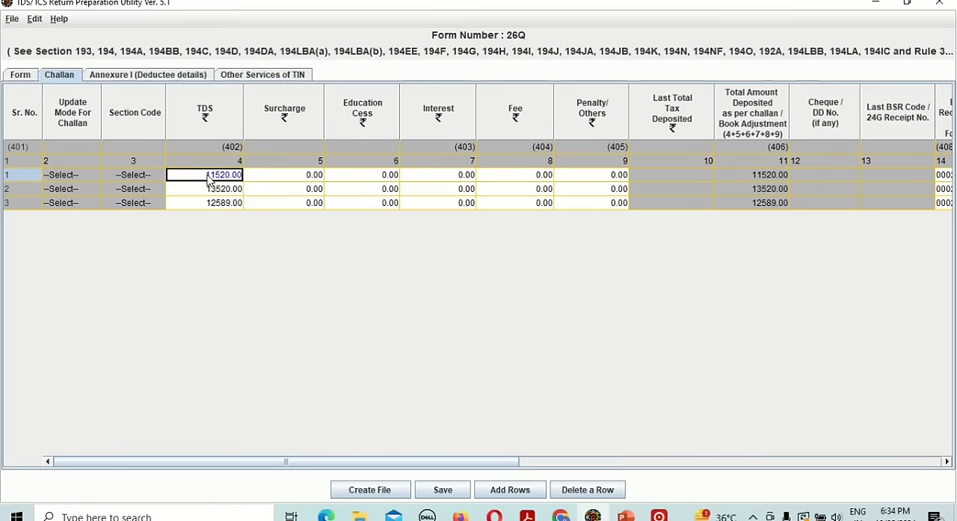
pyautogui.press('Tab')
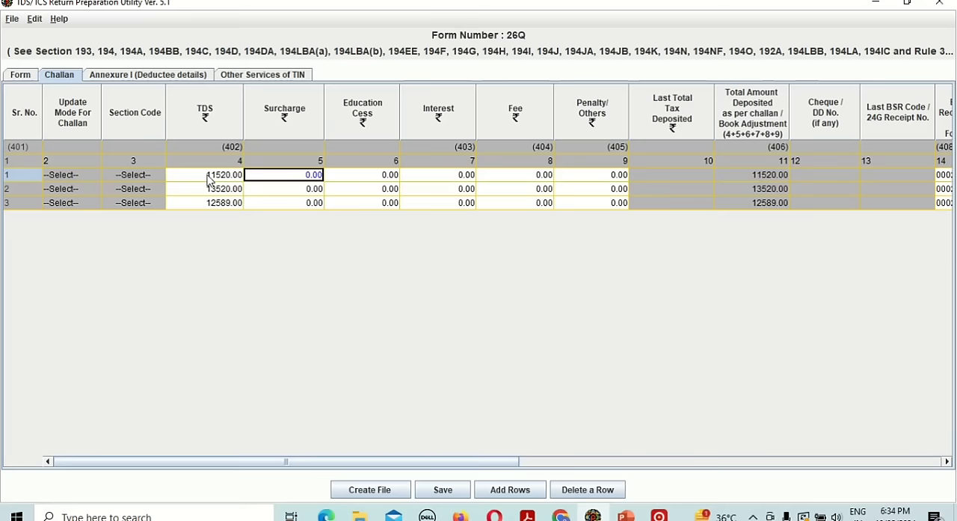
pyautogui.press('Tab')
pyautogui.press('Tab')
pyautogui.press('Tab')
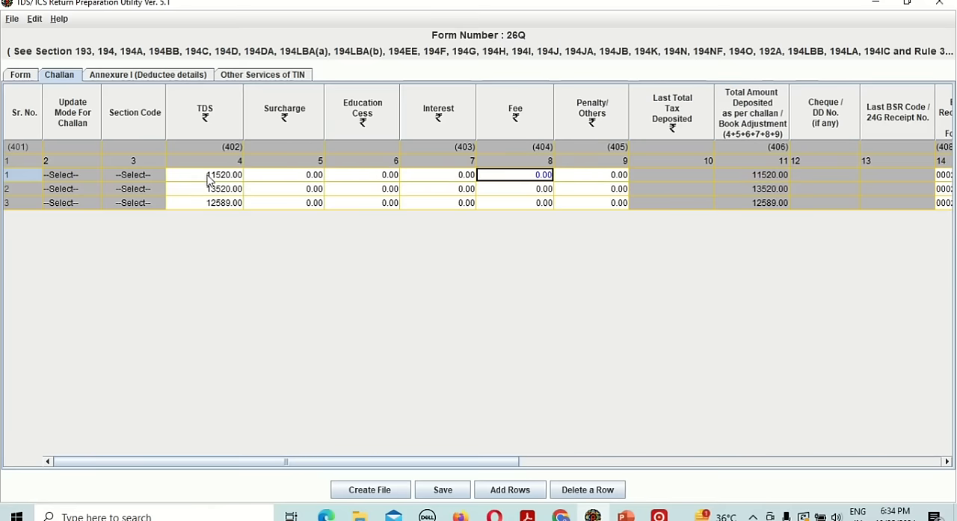
pyautogui.press('Tab')
pyautogui.press('Tab')
pyautogui.press('Tab')
pyautogui.press('Tab')
pyautogui.press('Tab')
pyautogui.press('Tab')
pyautogui.press('Tab')
pyautogui.press('Tab')
pyautogui.press('Tab')
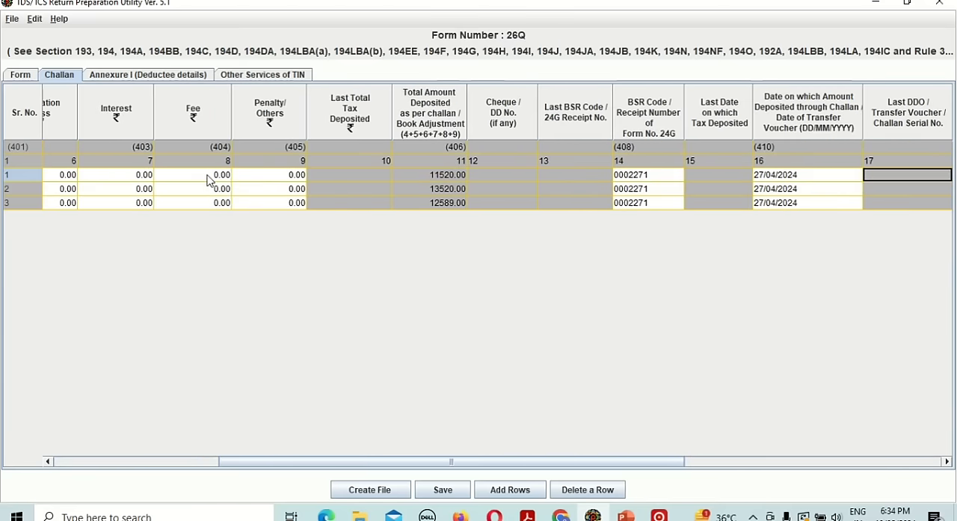
# Check the first challan's BSR code, deposit date, challan serial number, book adjustment mode and interest allocation.
pyautogui.hotkey('shift', 'Tab')
pyautogui.hotkey('shift', 'Tab')
pyautogui.hotkey('shift', 'Tab')
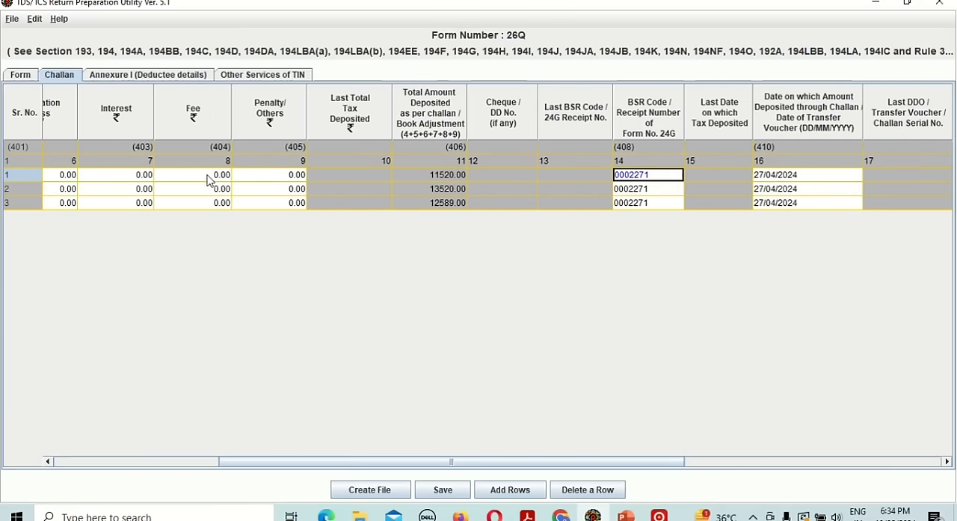
pyautogui.press('Tab')
pyautogui.press('Tab')
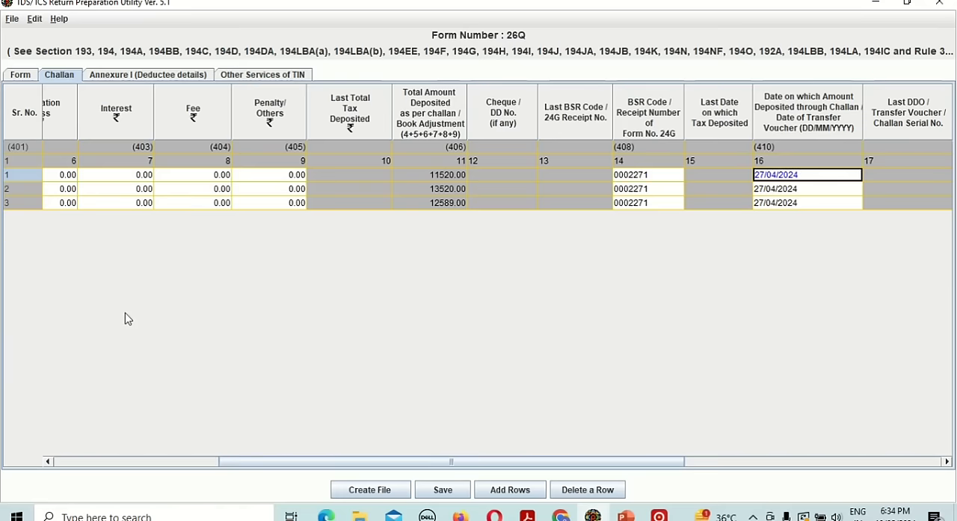
pyautogui.press('Tab')
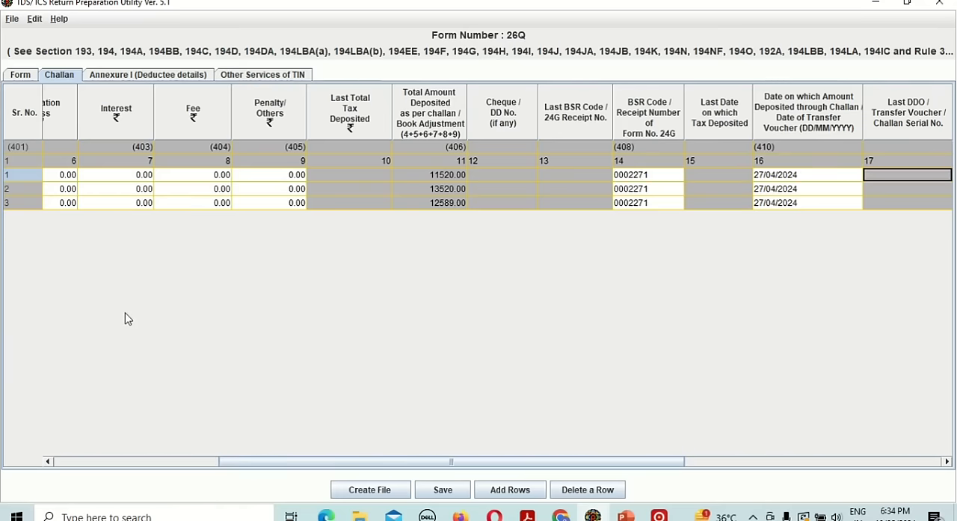
pyautogui.press('Tab')
pyautogui.press('Tab')
pyautogui.press('Tab')
pyautogui.press('Tab')
pyautogui.hotkey('shift', 'Tab')
pyautogui.hotkey('shift', 'Tab')
pyautogui.hotkey('shift', 'Tab')
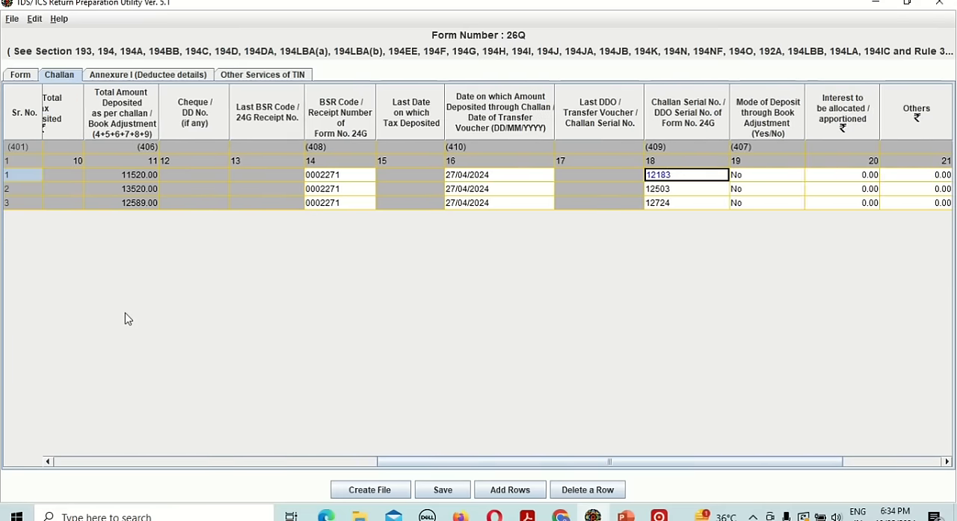
pyautogui.press('Tab')
pyautogui.press('Tab')
pyautogui.press('Tab')
pyautogui.press('Tab')
pyautogui.press('Tab')
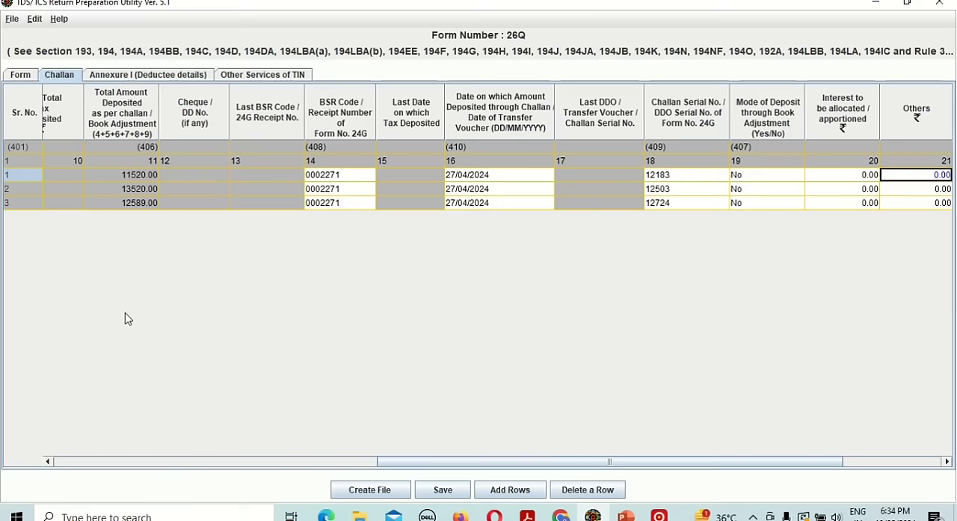
# Examine the first challan's minor head and open its choices for taxpayer-payable TDS or regular assessment.
pyautogui.hotkey('shift', 'Tab')
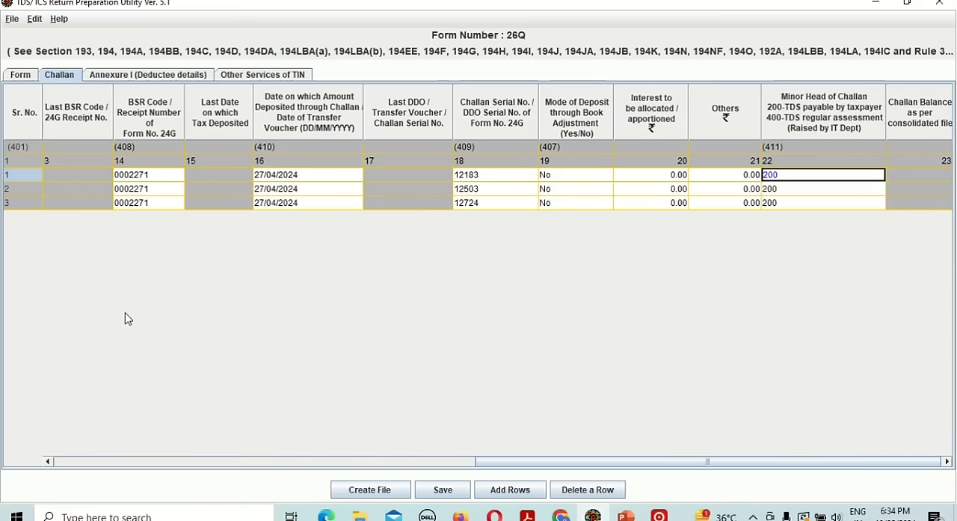
pyautogui.hotkey('shift', 'Tab')
pyautogui.hotkey('shift', 'Tab')
pyautogui.hotkey('shift', 'Tab')
pyautogui.hotkey('shift', 'Tab')
pyautogui.hotkey('shift', 'Tab')
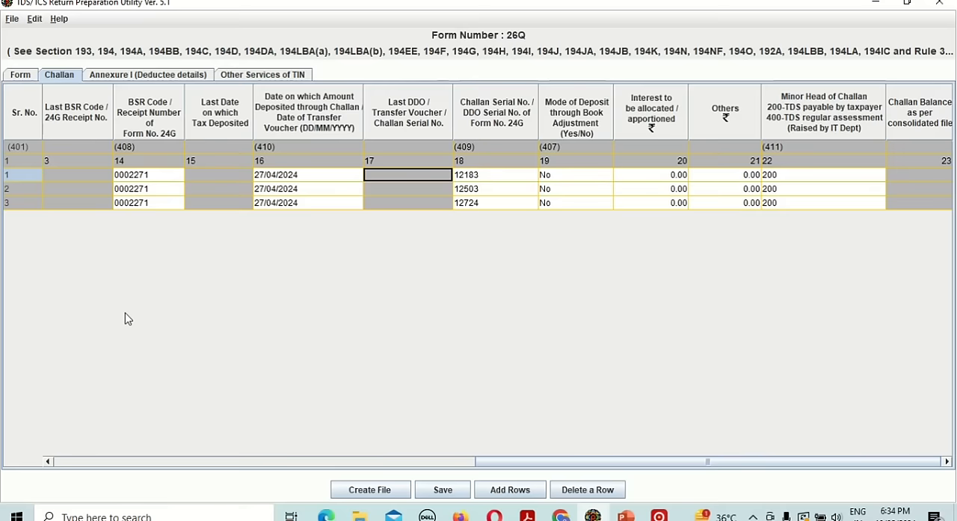
pyautogui.press('Tab')
pyautogui.press('Tab')
pyautogui.press('Tab')
pyautogui.press('Tab')
pyautogui.press('Tab')
pyautogui.press('Tab')
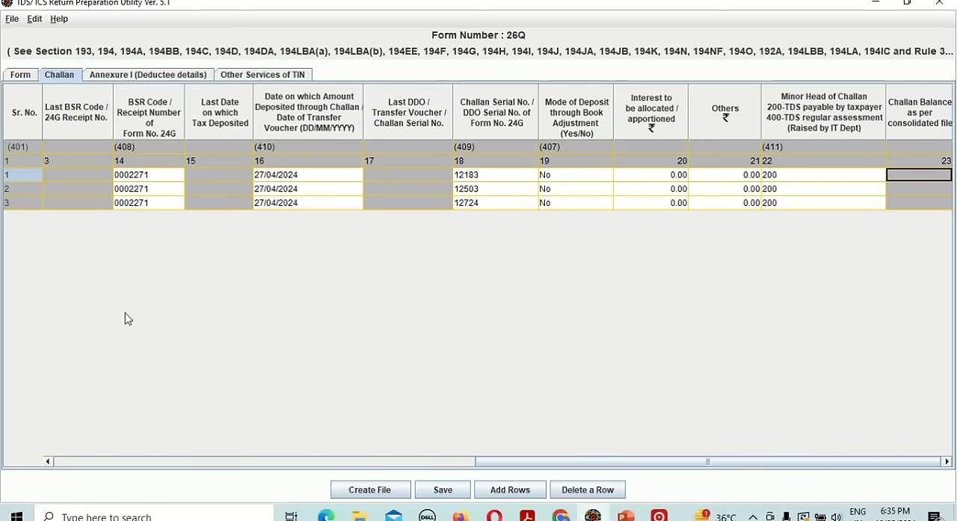
pyautogui.hotkey('shift', 'Tab')
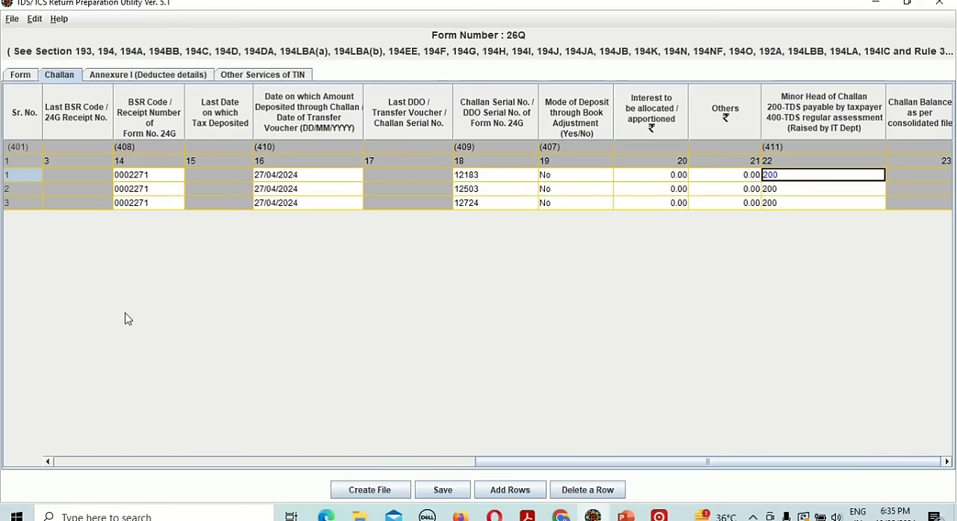
pyautogui.click(786, 178)
pyautogui.click(787, 178)
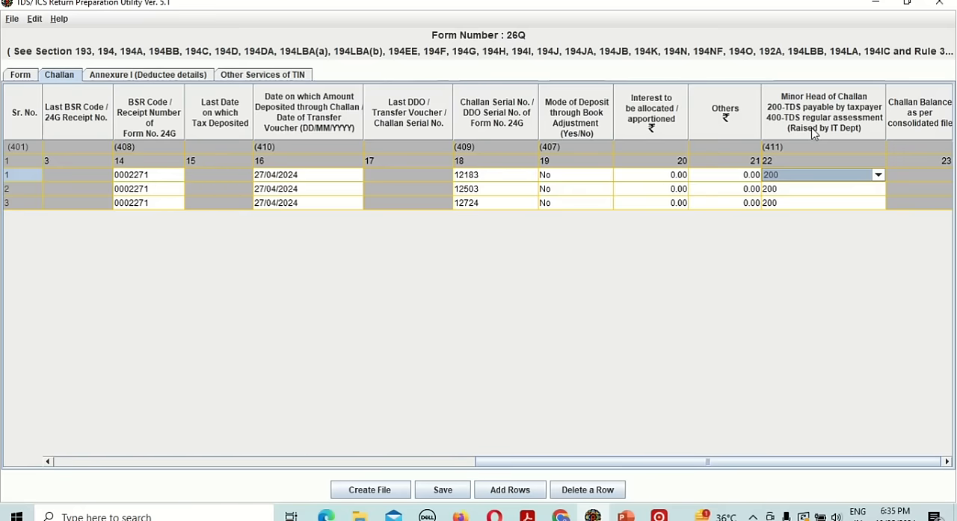
# Go back through the first challan's columns and recheck its TDS amount.
pyautogui.press('Left')
pyautogui.press('Left')
pyautogui.press('Left')
pyautogui.press('Left')
pyautogui.press('Left')
pyautogui.press('Left')
pyautogui.press('Left')
pyautogui.press('Left')
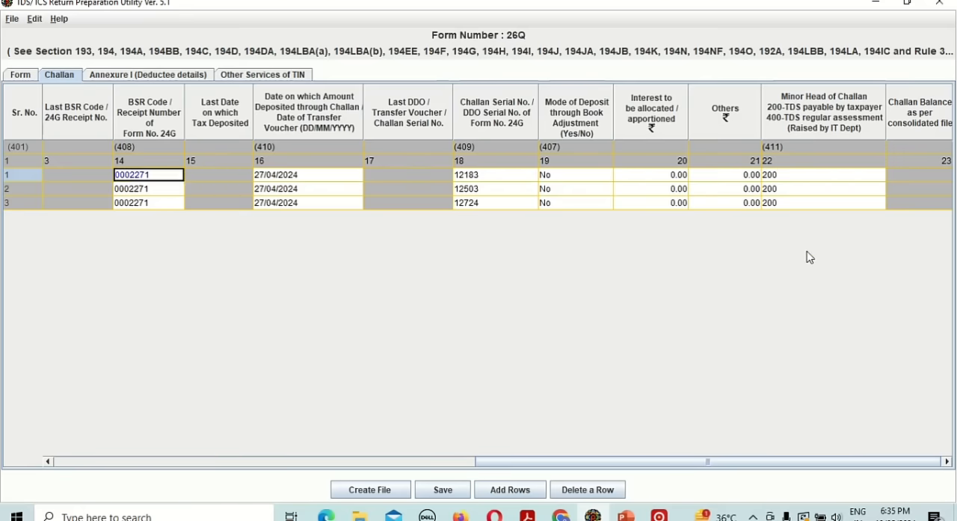
pyautogui.press('Left')
pyautogui.press('Left')
pyautogui.press('Left')
pyautogui.press('Left')
pyautogui.press('Left')
pyautogui.press('Left')
pyautogui.press('Left')
pyautogui.press('Left')
pyautogui.press('Left')
pyautogui.press('Left')
pyautogui.press('Left')
pyautogui.press('Left')
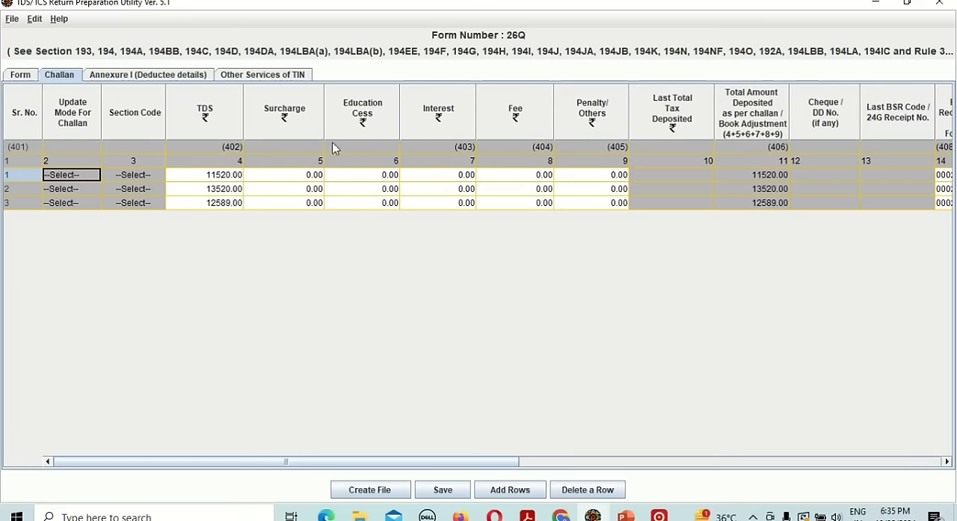
pyautogui.click(223, 178)
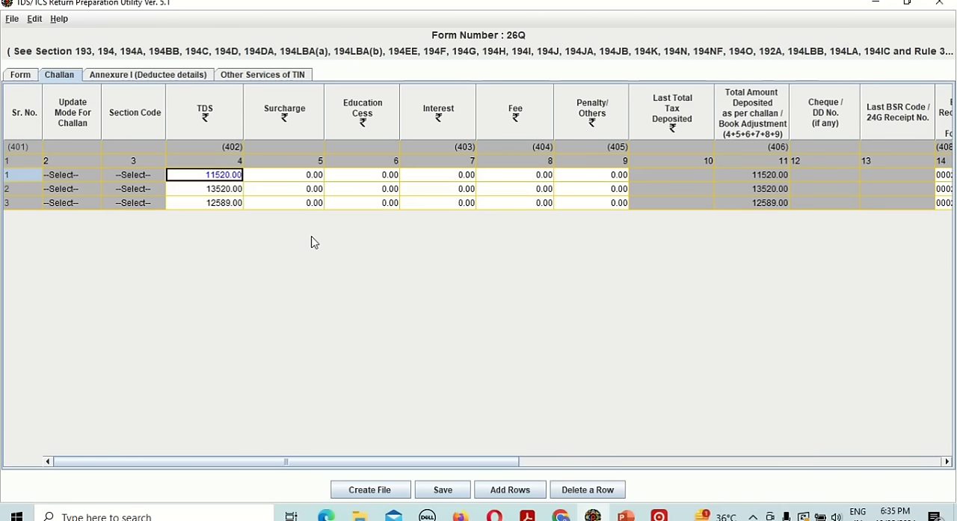
# Review the first deductee row's challan details in Annexure I and check the choices for the section under which payment was made.
pyautogui.click(158, 78)
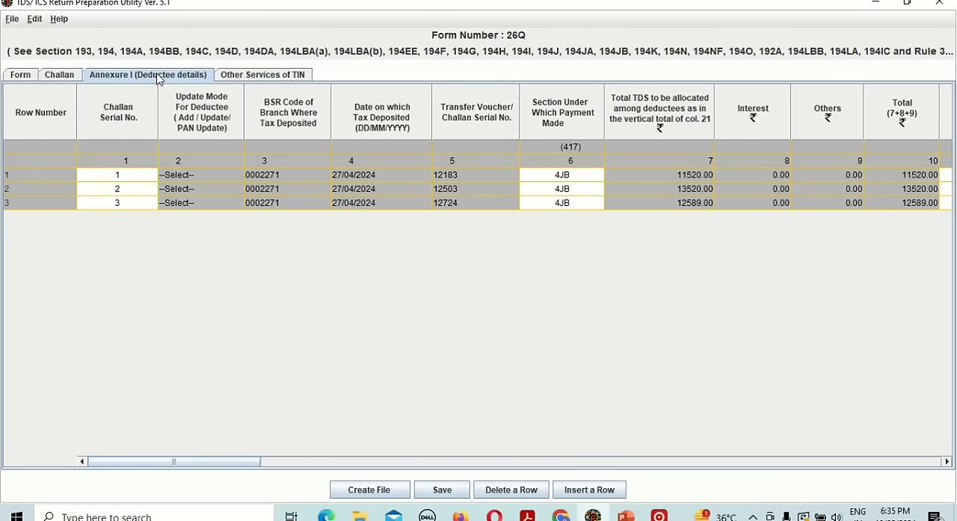
pyautogui.click(306, 178)
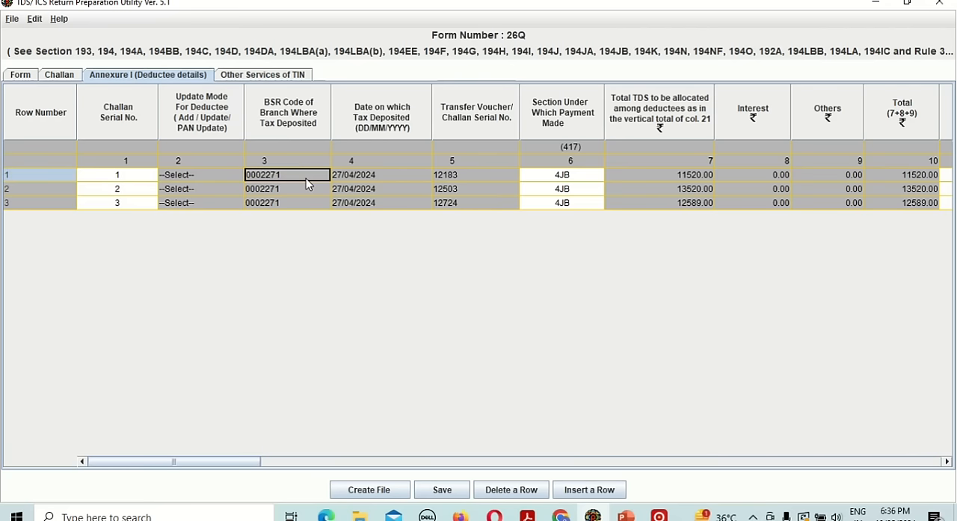
pyautogui.press('Tab')
pyautogui.press('Tab')
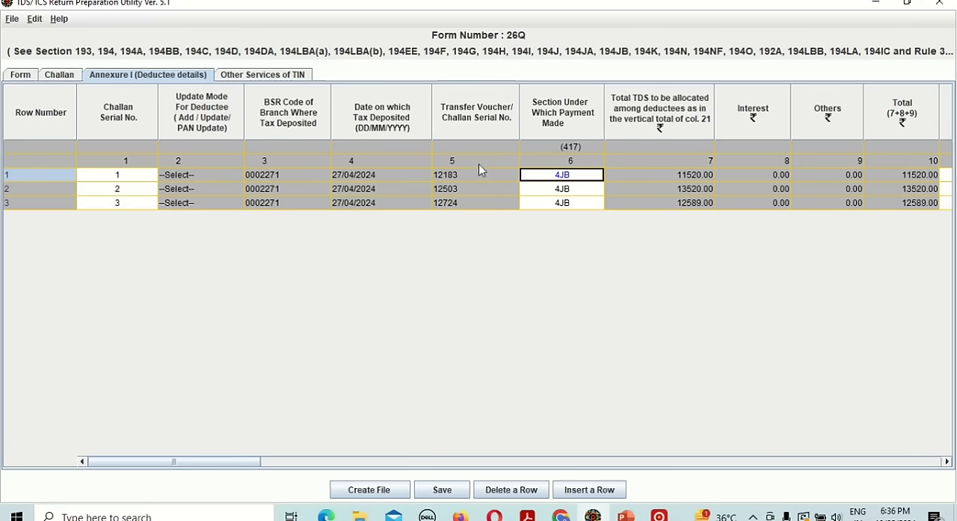
pyautogui.click(581, 174)
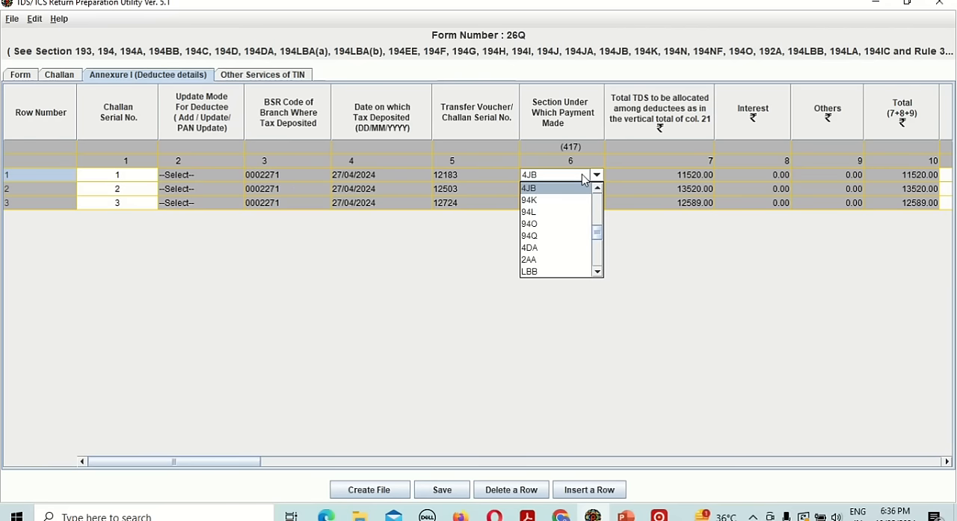
pyautogui.press('Return')
pyautogui.press('Tab')
# Examine the first deductee's name, payment date, amount paid, tax deducted and deposited, deduction date, deductee code and deduction rate.
pyautogui.press('Tab')
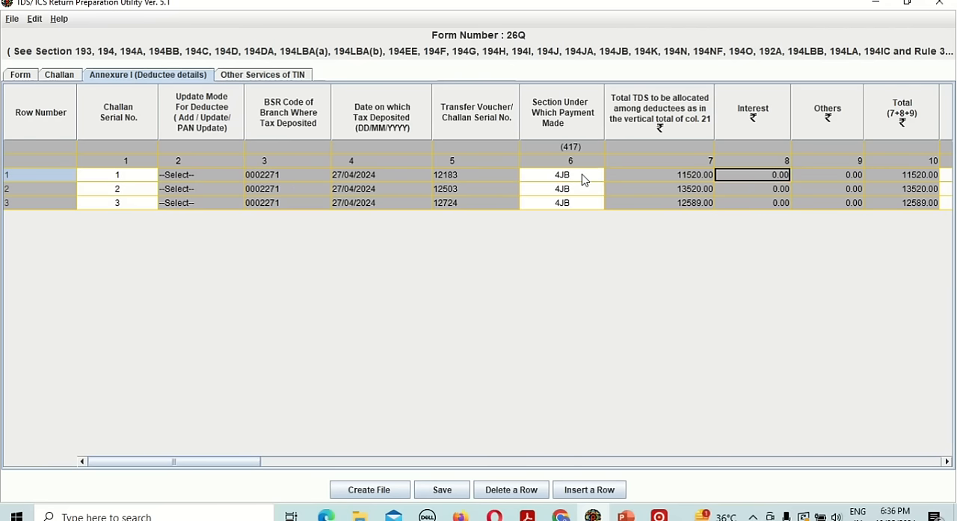
pyautogui.press('Tab')
pyautogui.press('Tab')
pyautogui.press('Tab')
pyautogui.press('Tab')
pyautogui.press('Tab')
pyautogui.press('Tab')
pyautogui.press('Tab')
pyautogui.press('Tab')
pyautogui.press('Tab')
pyautogui.press('Tab')
pyautogui.press('Tab')
pyautogui.press('Tab')
pyautogui.press('Tab')
pyautogui.press('Tab')
pyautogui.press('Tab')
pyautogui.press('Tab')
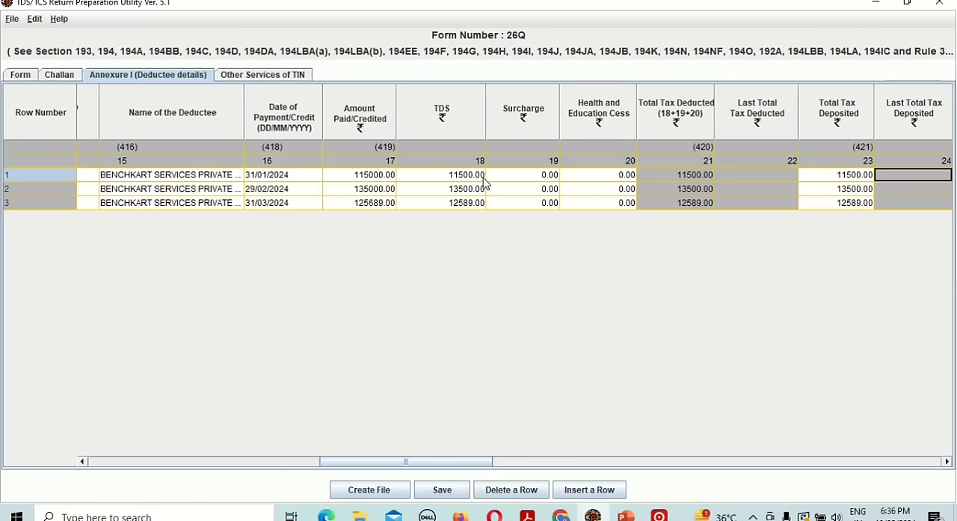
pyautogui.press('Tab')
pyautogui.press('Tab')
pyautogui.press('Tab')
pyautogui.press('Tab')
pyautogui.press('Tab')
pyautogui.press('Tab')
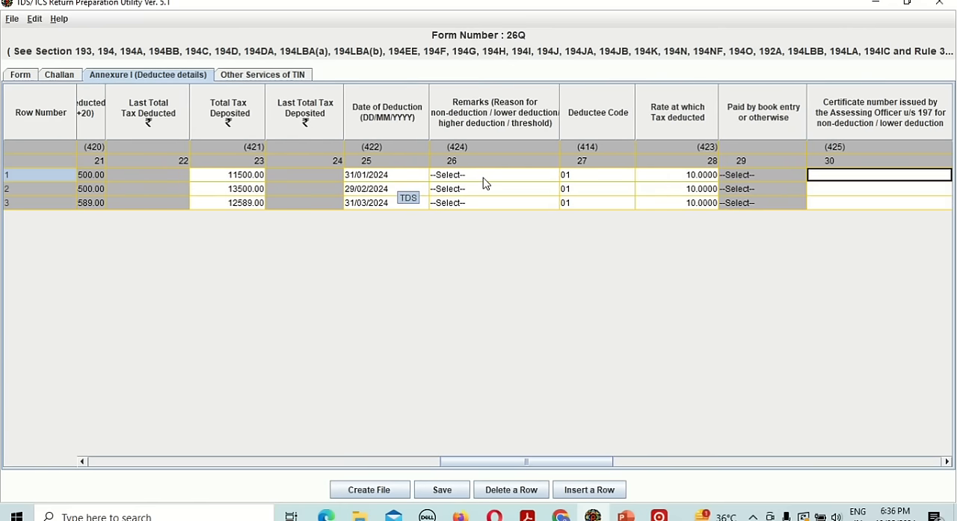
pyautogui.doubleClick(694, 175)
pyautogui.press('Return')
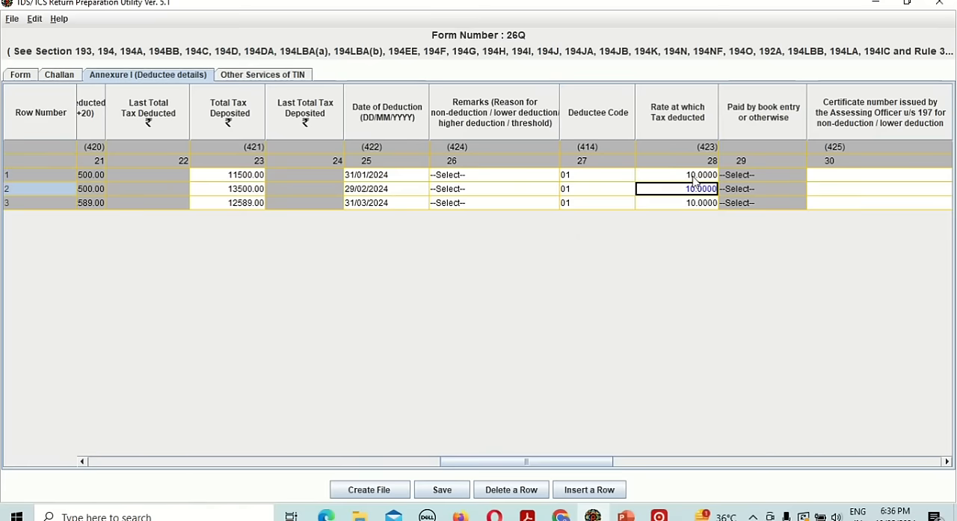
# Examine the second deductee row's remaining Annexure I columns, from certificate number to the section 194N cash withdrawal amounts, and return to the challan serial number.
pyautogui.hotkey('shift', 'Tab')
pyautogui.press('Tab')
pyautogui.press('Tab')
pyautogui.press('Tab')
pyautogui.press('Tab')
pyautogui.press('Tab')
pyautogui.press('Tab')
pyautogui.press('Tab')
pyautogui.press('Tab')
pyautogui.press('Tab')
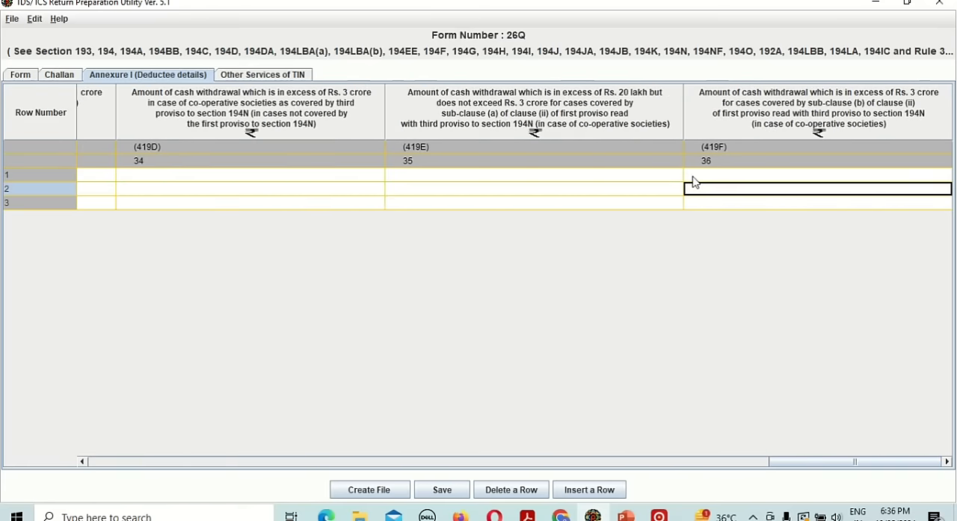
pyautogui.hotkey('shift', 'Tab')
pyautogui.hotkey('shift', 'Tab')
pyautogui.hotkey('shift', 'Tab')
pyautogui.hotkey('shift', 'Tab')
pyautogui.hotkey('shift', 'Tab')
pyautogui.hotkey('shift', 'Tab')
pyautogui.hotkey('shift', 'Tab')
pyautogui.hotkey('shift', 'Tab')
pyautogui.hotkey('shift', 'Tab')
pyautogui.hotkey('shift', 'Tab')
pyautogui.hotkey('shift', 'Tab')
pyautogui.hotkey('shift', 'Tab')
pyautogui.hotkey('shift', 'Tab')
pyautogui.hotkey('shift', 'Tab')
pyautogui.hotkey('shift', 'Tab')
pyautogui.hotkey('shift', 'Tab')
pyautogui.hotkey('shift', 'Tab')
pyautogui.hotkey('shift', 'Tab')
pyautogui.hotkey('shift', 'Tab')
pyautogui.hotkey('shift', 'Tab')
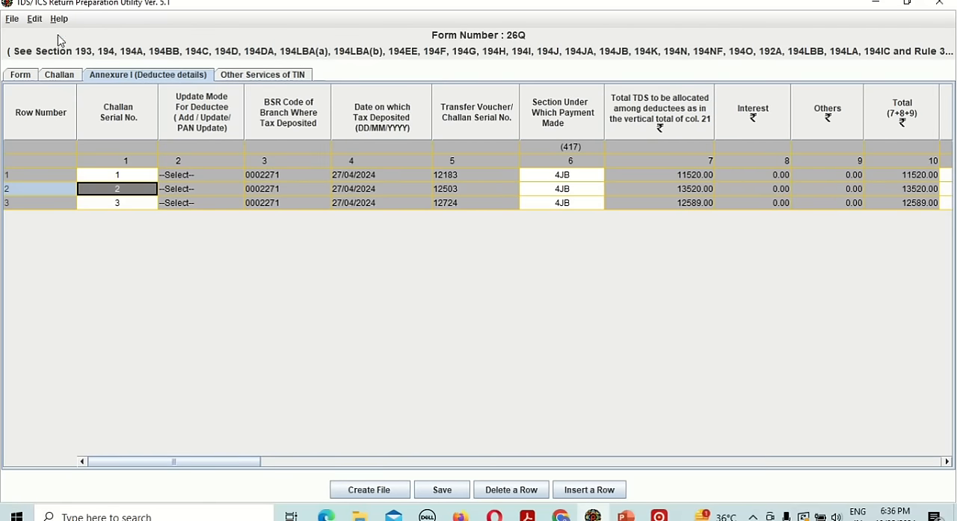
# Compare the TDS amounts in the Challan sheet with the tax deposit dates and allocated TDS in Annexure I.
pyautogui.click(61, 78)
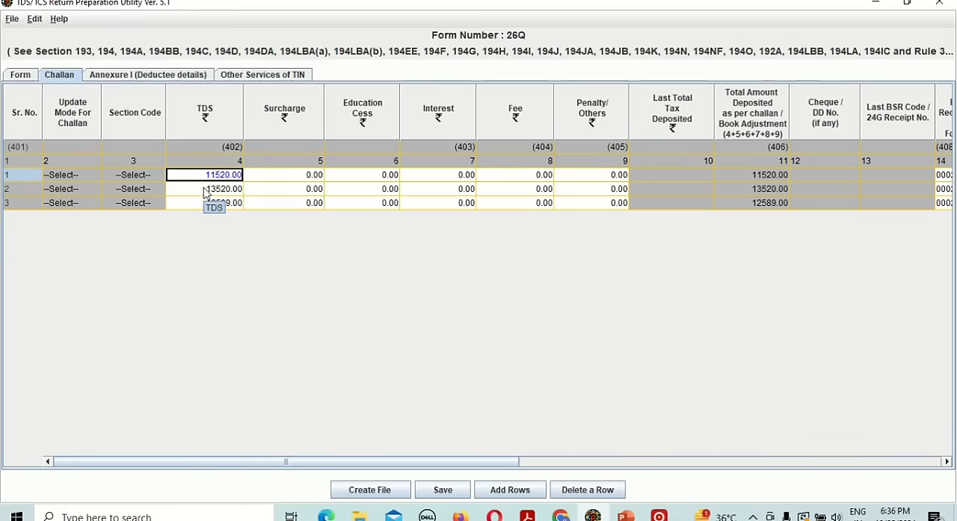
pyautogui.click(156, 74)
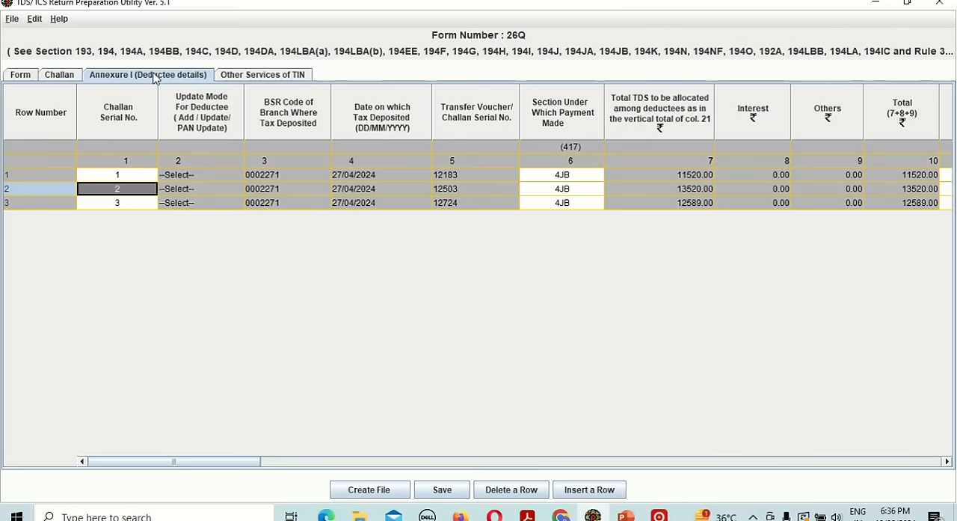
pyautogui.click(379, 174)
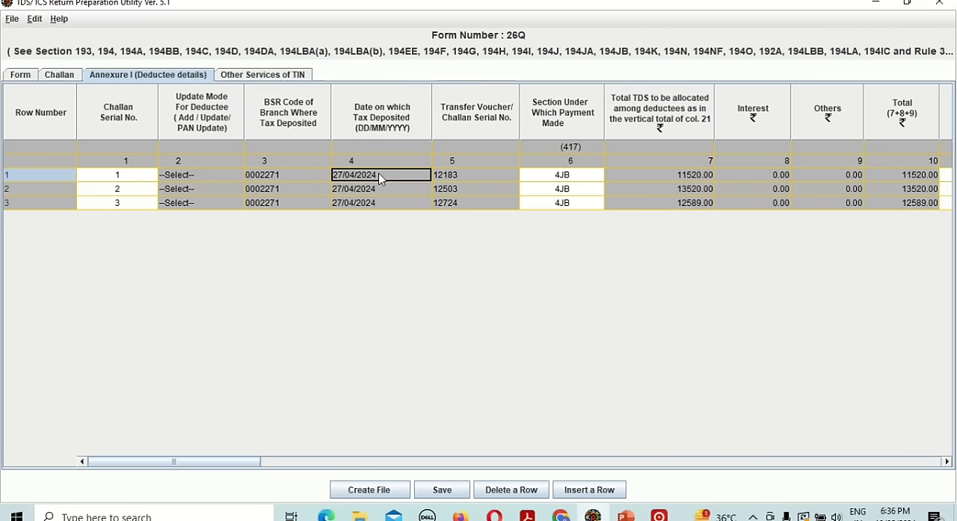
pyautogui.press('Tab')
pyautogui.press('Tab')
pyautogui.press('Tab')
pyautogui.press('Tab')
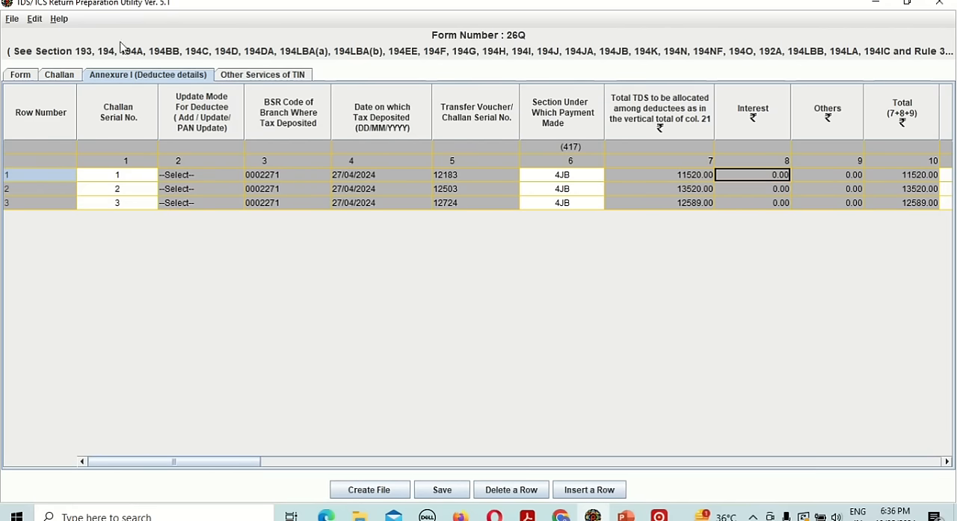
pyautogui.click(54, 78)
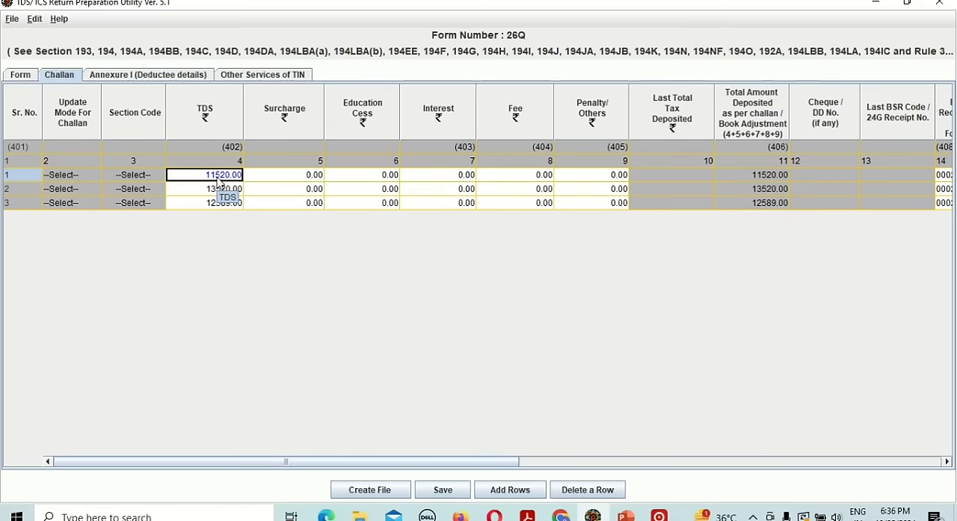
pyautogui.hotkey('alt', 'Tab')
pyautogui.press('Right')
# Try to create the Form 26Q return file and go back to the form details to check the TAN.
pyautogui.click(366, 490)
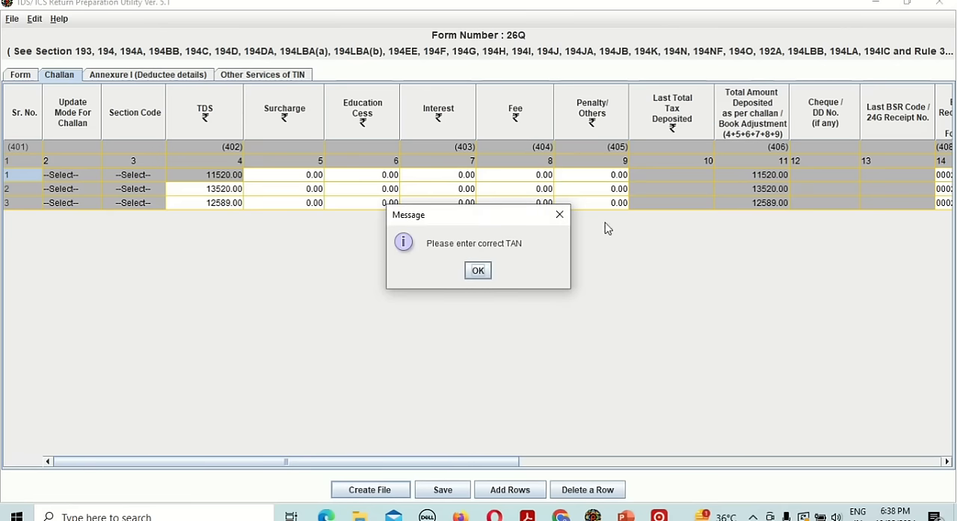
pyautogui.click(478, 273)
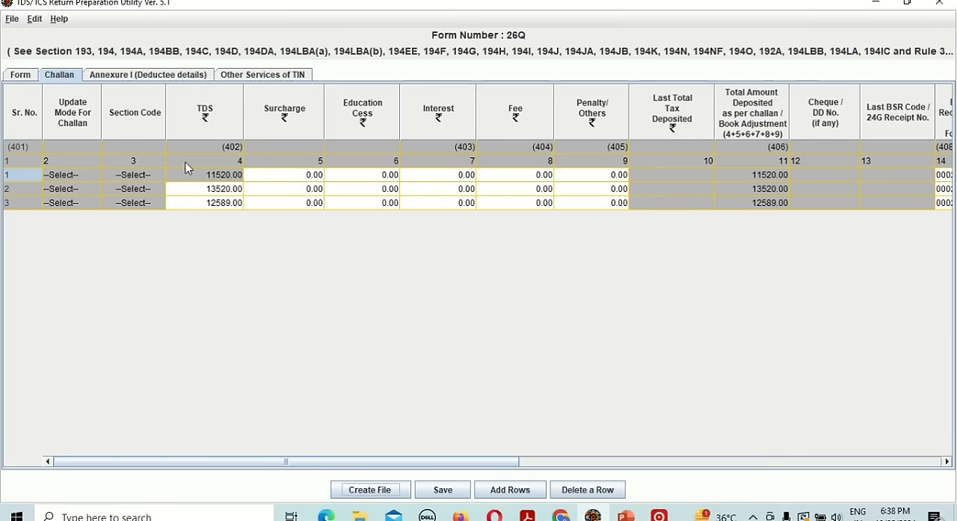
pyautogui.click(20, 76)
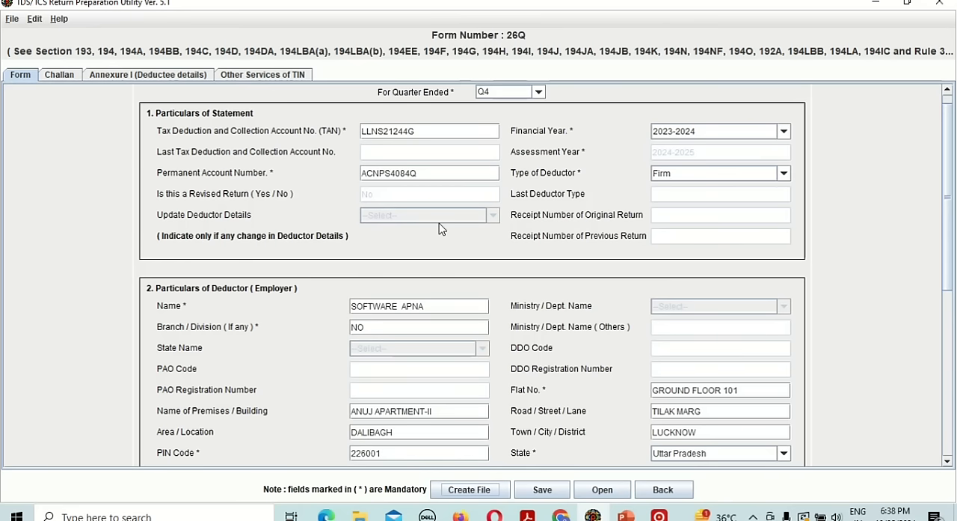
# Switch to the PowerPoint slide show and go back to the slide listing the TDS return filing steps.
pyautogui.hotkey('alt', 'Tab')
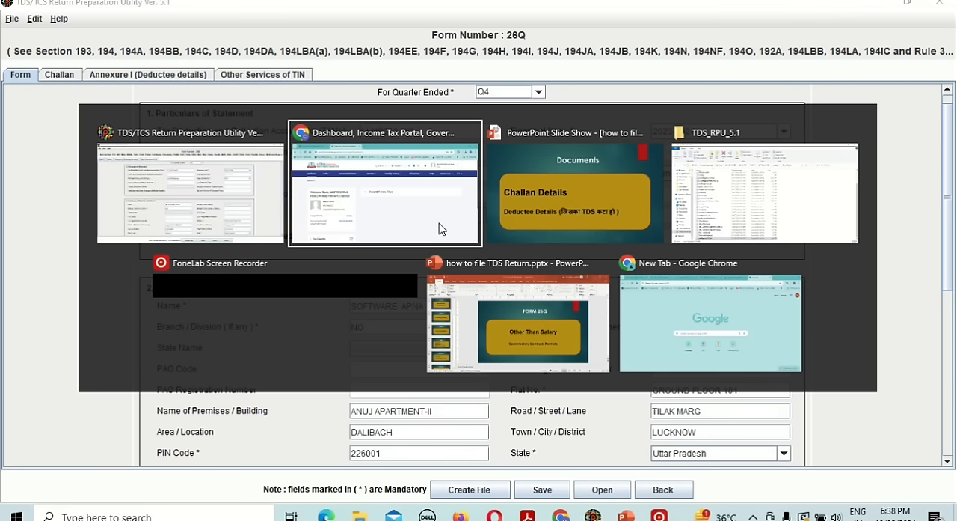
pyautogui.hotkey('alt', 'Tab')
pyautogui.press('Left')
pyautogui.press('Left')
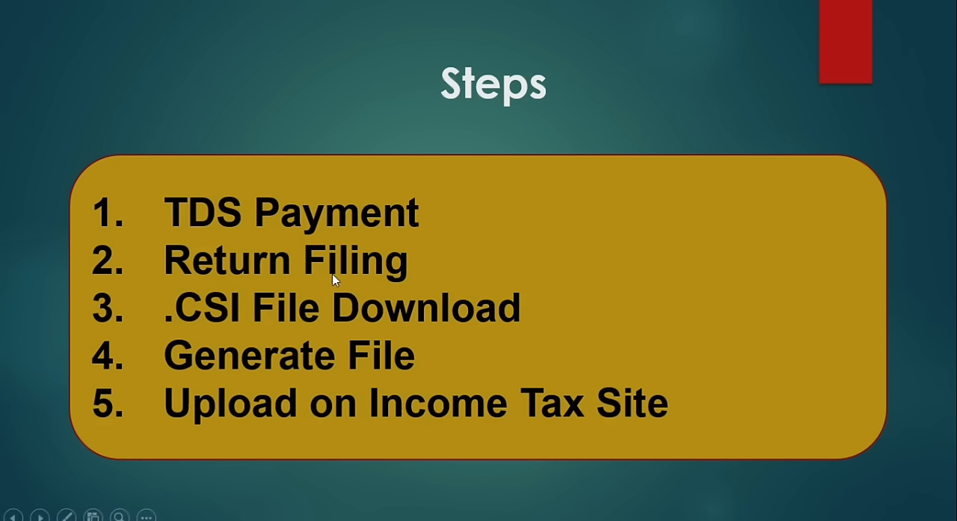
# Switch to the income tax portal in Chrome and open e-Pay Tax's Challan Status Inquiry (CSI) File section.
pyautogui.hotkey('alt', 'Tab')
pyautogui.hotkey('alt', 'Tab')
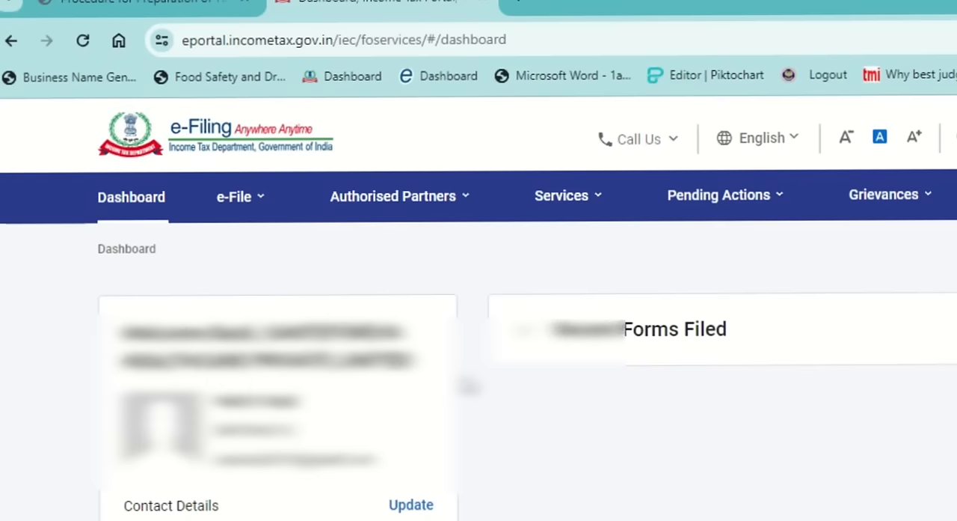
pyautogui.click(236, 207)
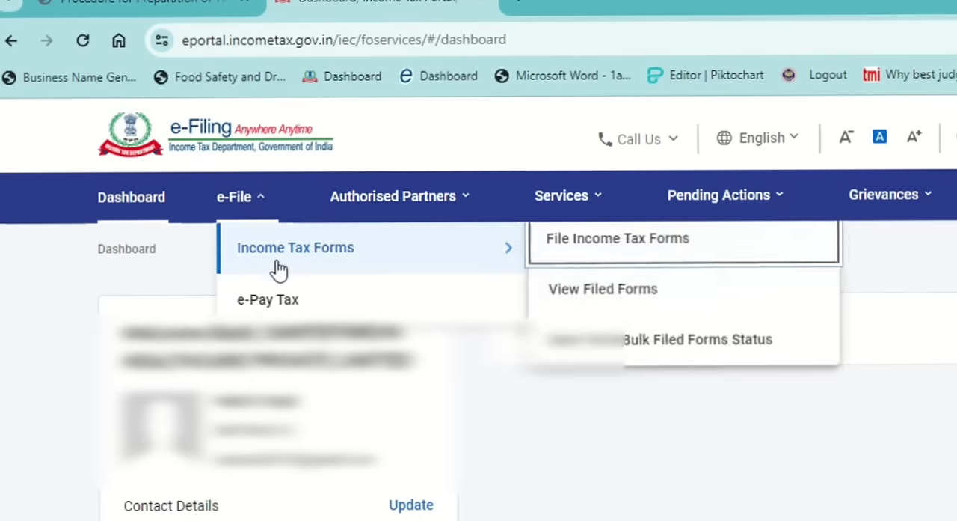
pyautogui.click(299, 299)
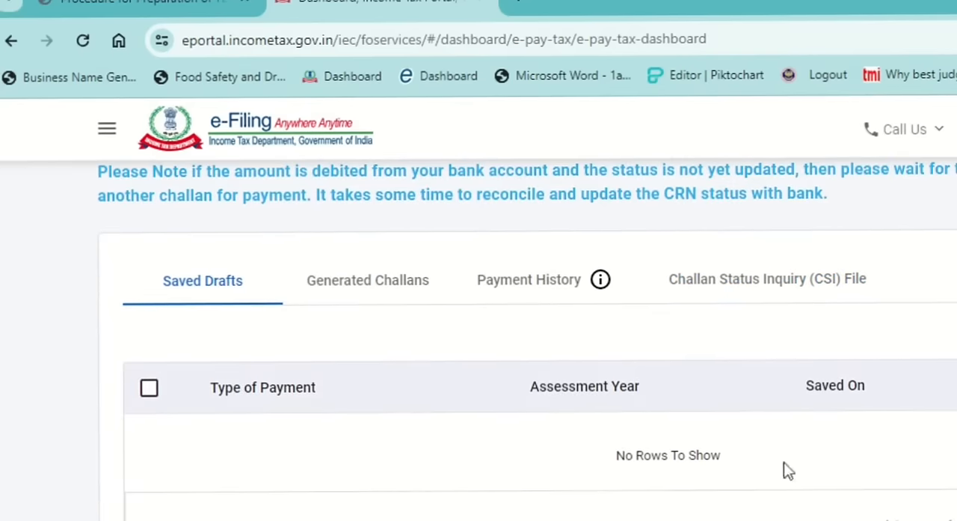
pyautogui.click(814, 293)
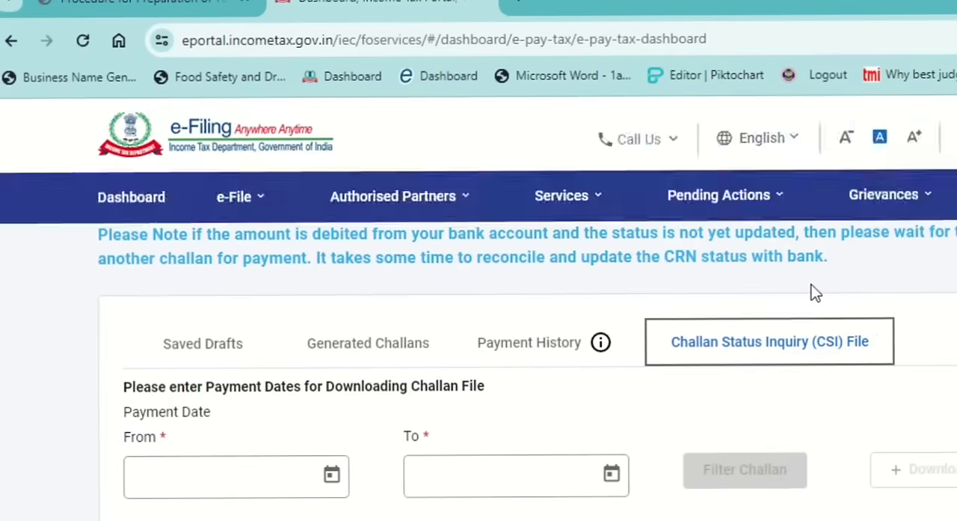
# Set the start of the challan payment date range to 01-Jan-2024.
pyautogui.scroll(-1, 611, 510)
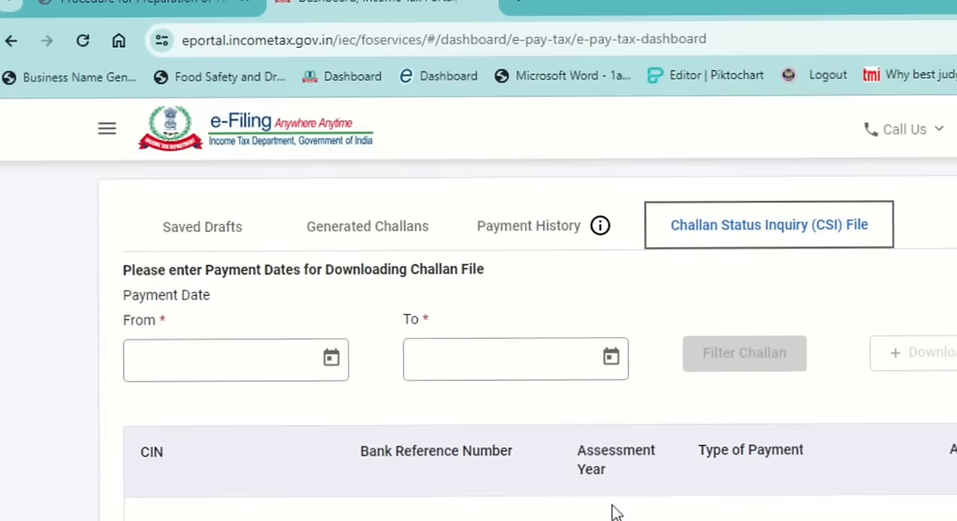
pyautogui.click(333, 359)
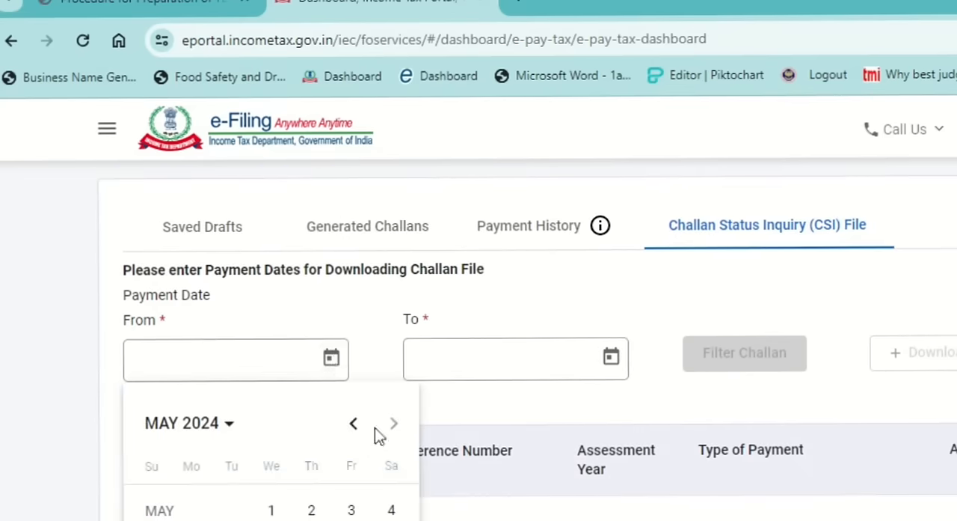
pyautogui.click(356, 424)
pyautogui.click(355, 425)
pyautogui.click(355, 424)
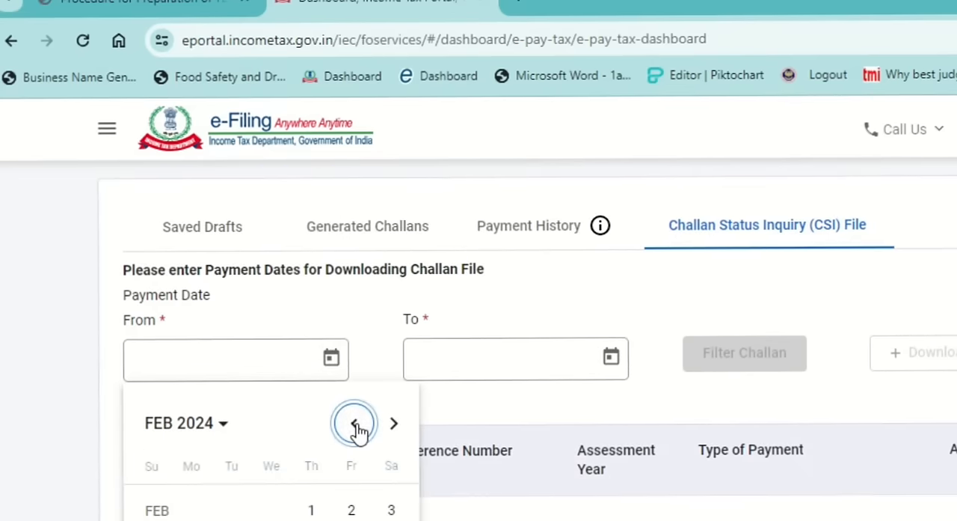
pyautogui.click(355, 424)
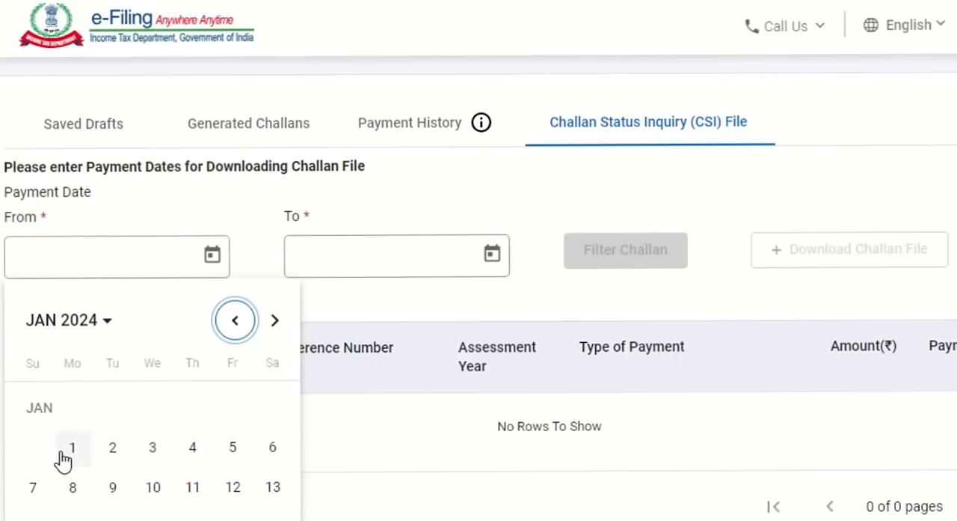
pyautogui.click(65, 457)
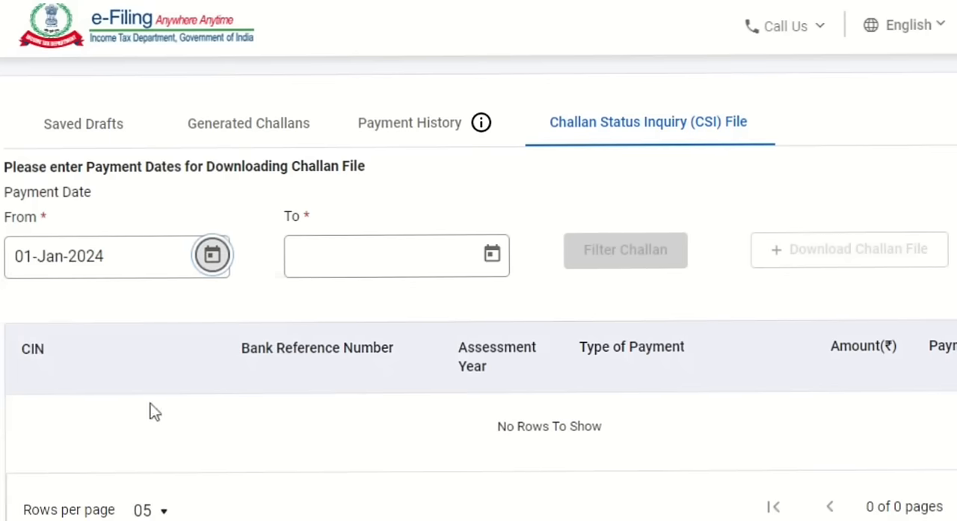
# Set the end of the challan payment date range to 31-Mar-2024.
pyautogui.click(493, 254)
pyautogui.click(514, 319)
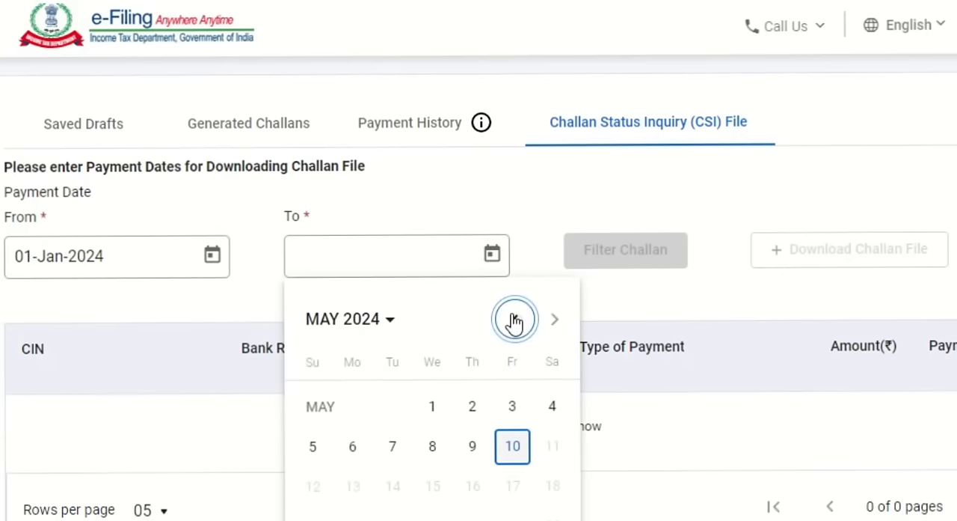
pyautogui.click(514, 321)
pyautogui.scroll(-2, 534, 512)
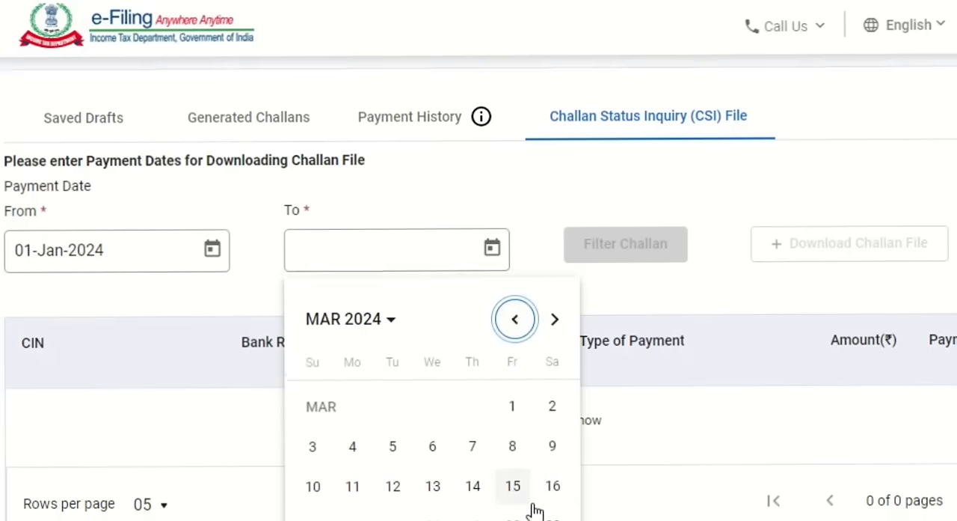
pyautogui.click(313, 502)
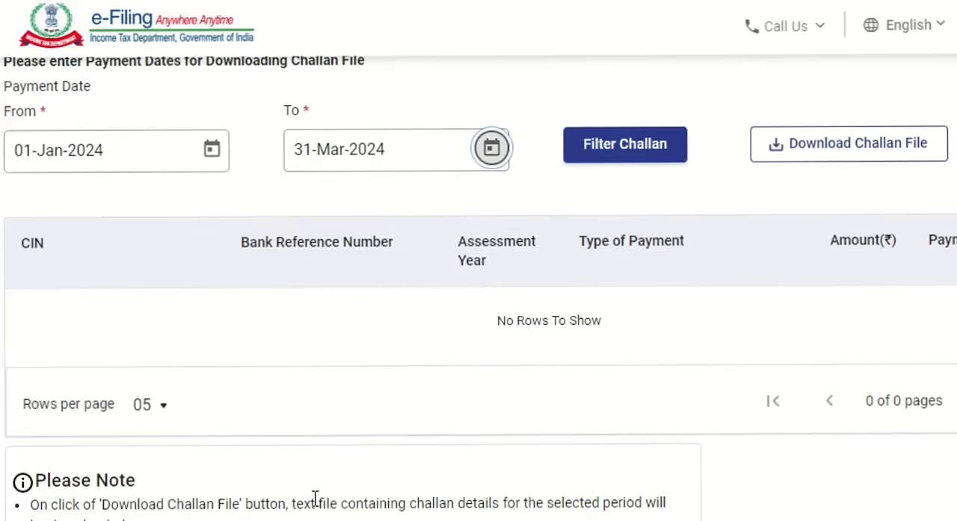
# Download the challan file for the selected payment dates.
pyautogui.click(835, 153)
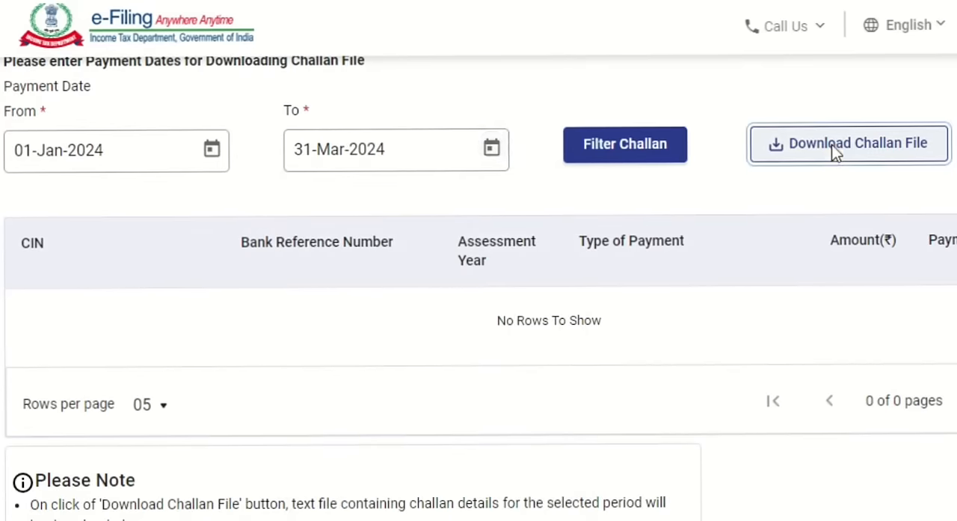
pyautogui.scroll(1, 833, 154)
pyautogui.scroll(-1, 833, 154)
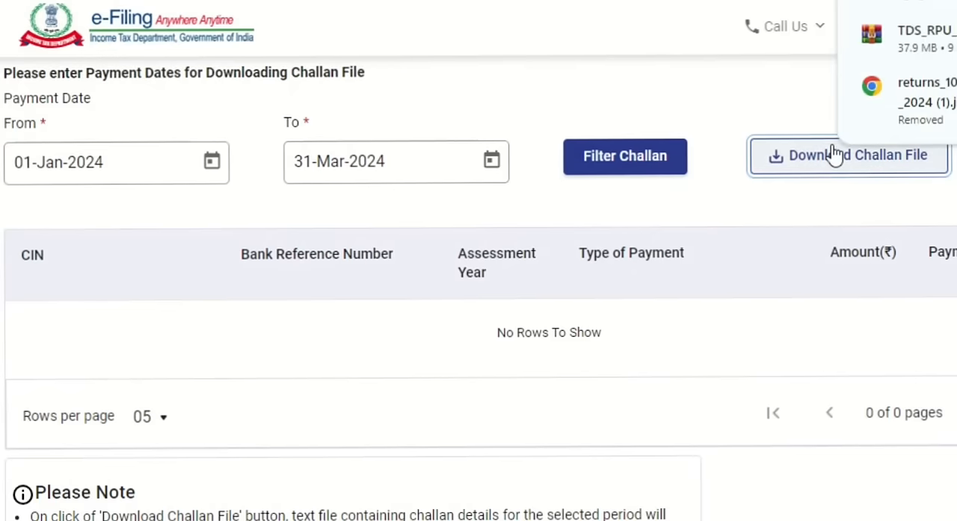
# Revisit the Form 26Q details, and in File Explorer open the TDS RETURN folder holding the generated 26QRQ4 files.
pyautogui.hotkey('alt', 'Tab')
pyautogui.hotkey('alt', 'Tab')
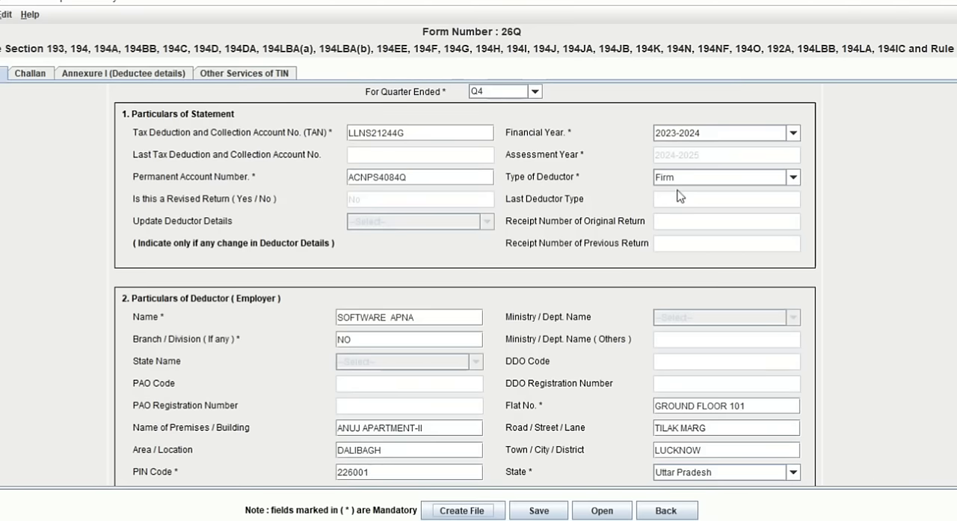
pyautogui.hotkey('alt', 'Tab')
pyautogui.hotkey('alt', 'Tab')
pyautogui.hotkey('alt', 'Tab')
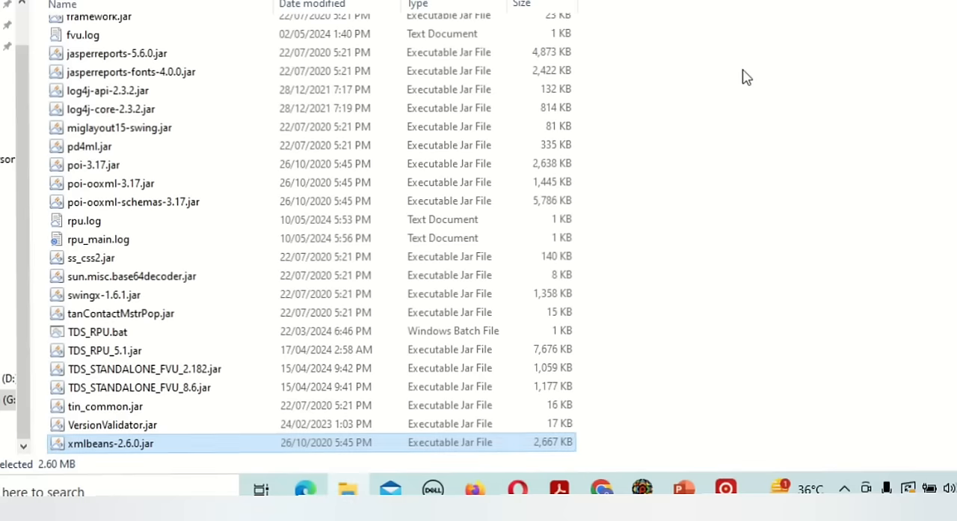
pyautogui.hotkey('alt', 'Up')
pyautogui.press('Up')
pyautogui.press('Return')
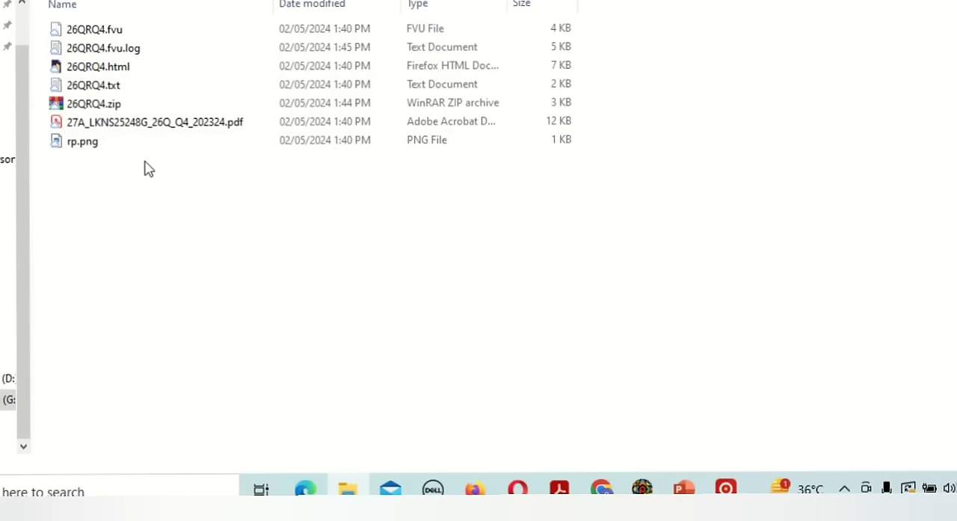
# Switch back to the income tax portal in Chrome and locate the File Income Tax Forms option under e-File.
pyautogui.hotkey('alt', 'Tab')
pyautogui.hotkey('alt', 'Tab')
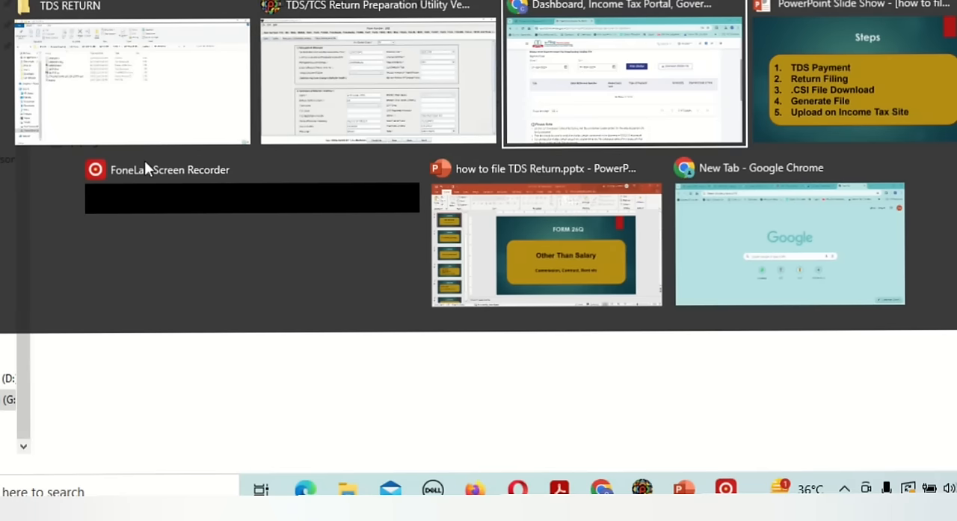
pyautogui.scroll(3, 147, 168)
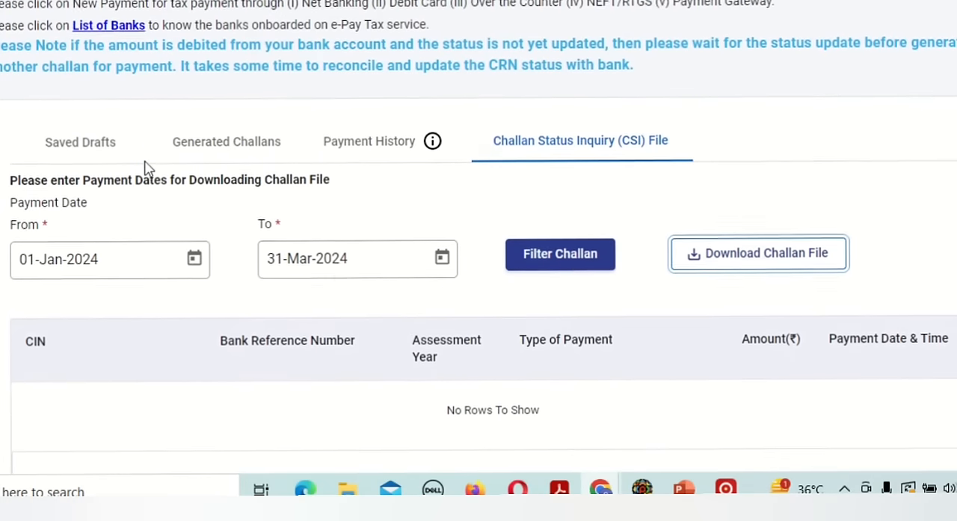
pyautogui.scroll(2, 147, 168)
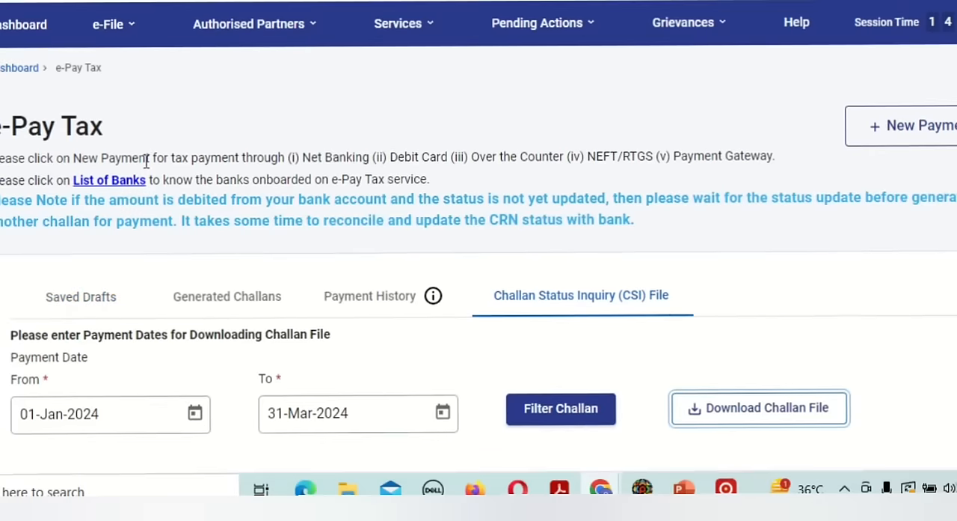
pyautogui.click(113, 24)
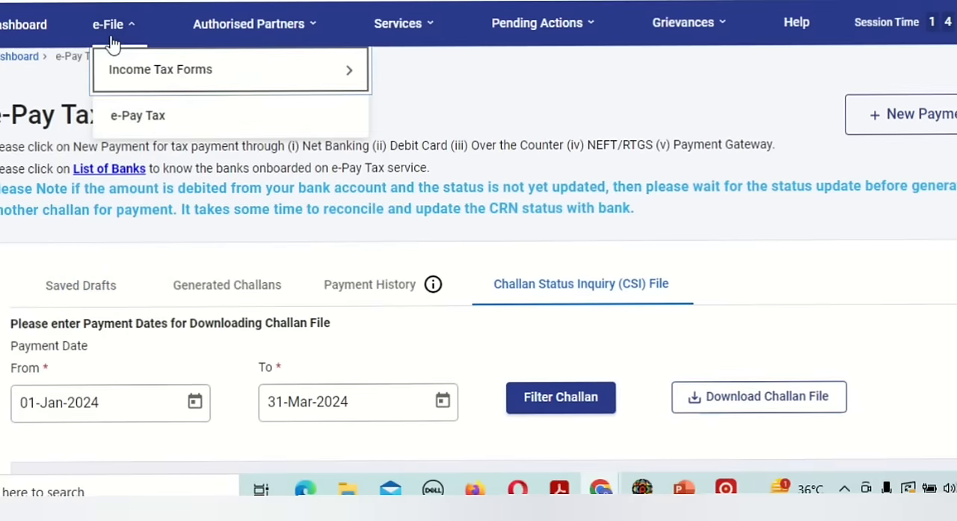
pyautogui.moveTo(191, 75)
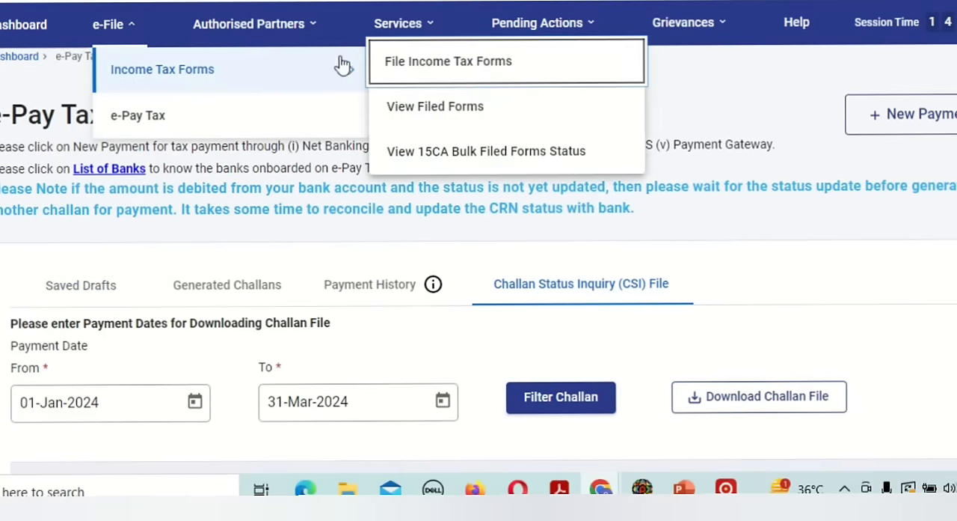
pyautogui.click(433, 67)
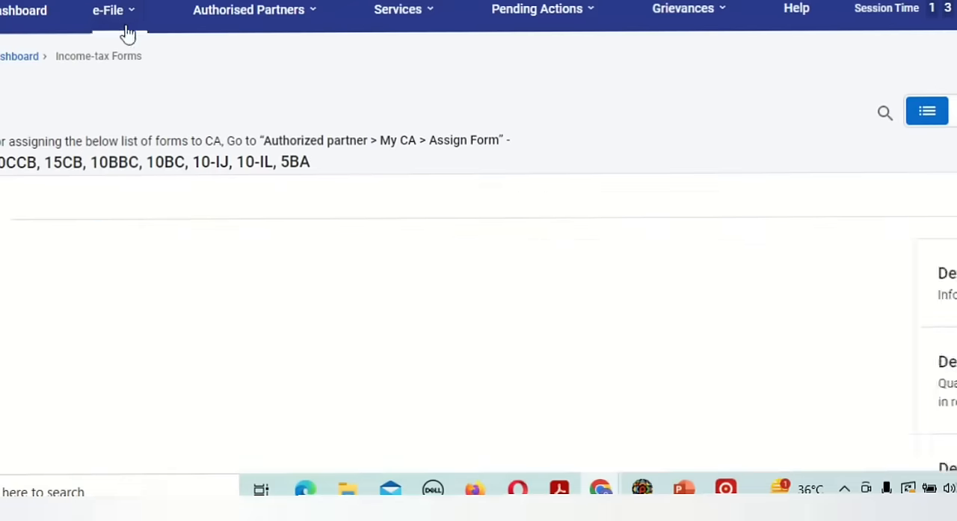
# Open the Deduction of tax at source (Form TDS) filing from the income tax forms list and start the return.
pyautogui.click(119, 26)
pyautogui.scroll(-4, 246, 202)
pyautogui.scroll(-9, 254, 216)
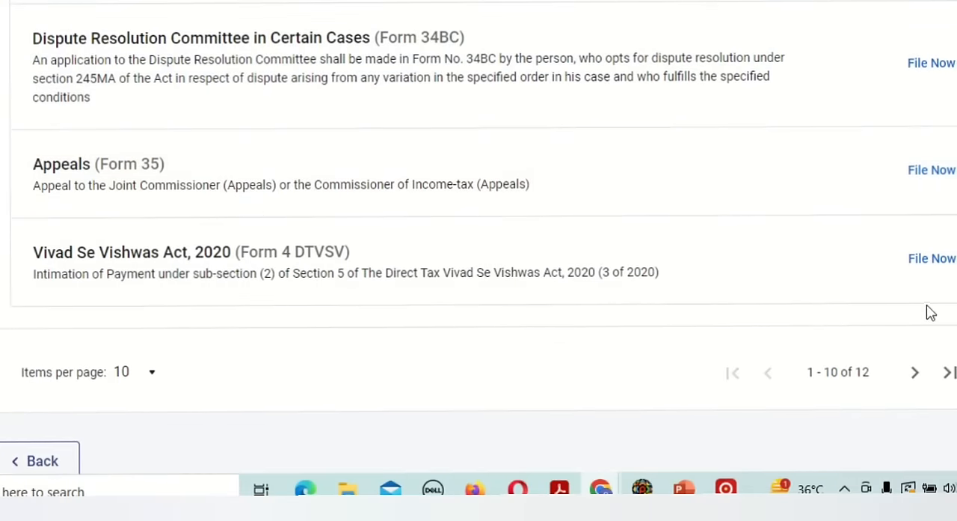
pyautogui.click(914, 373)
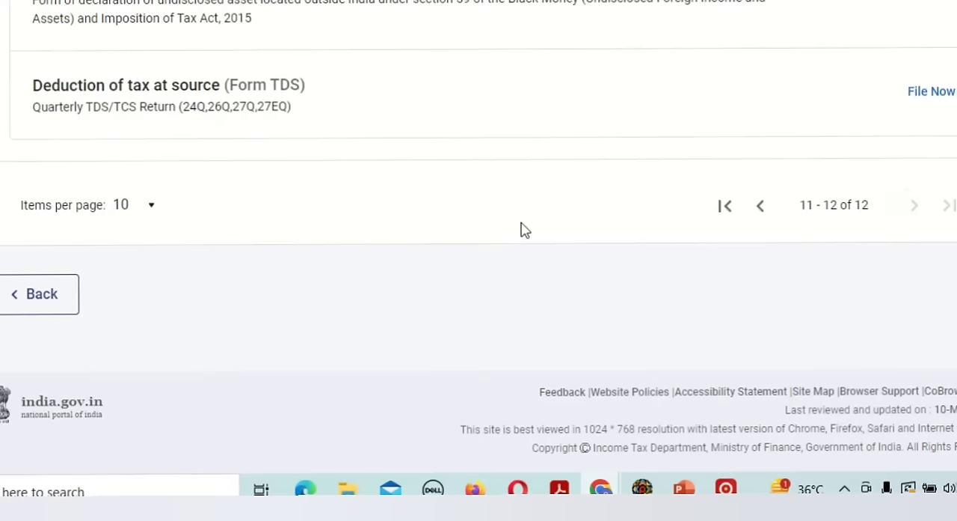
pyautogui.scroll(2, 491, 207)
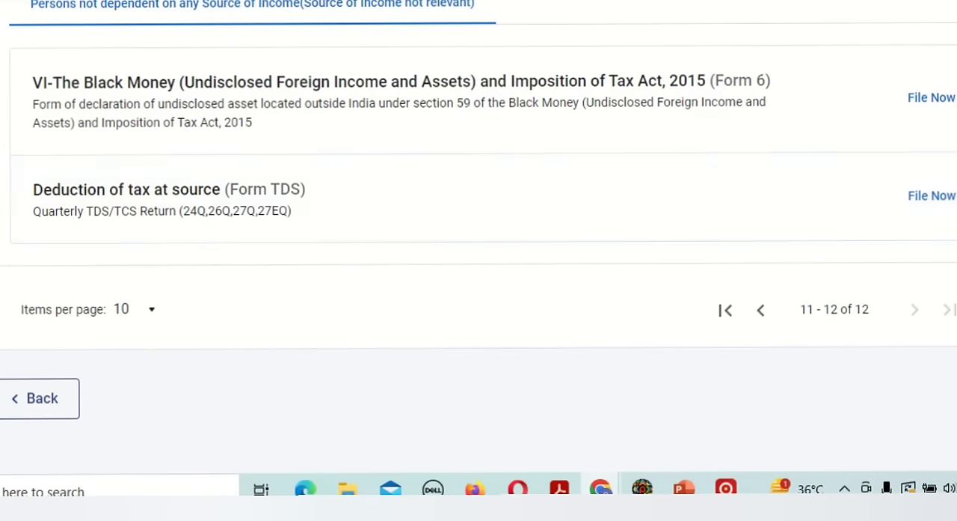
pyautogui.click(928, 197)
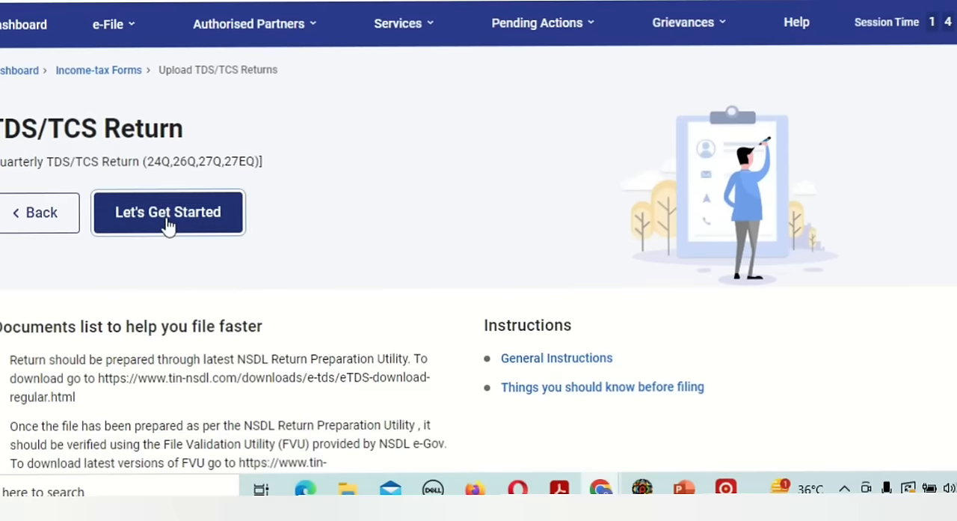
pyautogui.click(167, 220)
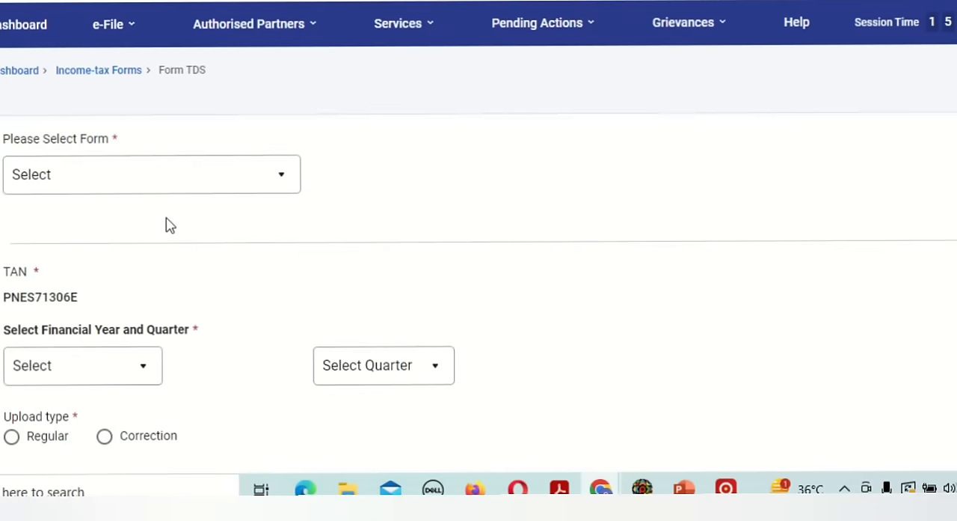
# Choose 26Q (Other than salary) as the form to file.
pyautogui.click(235, 173)
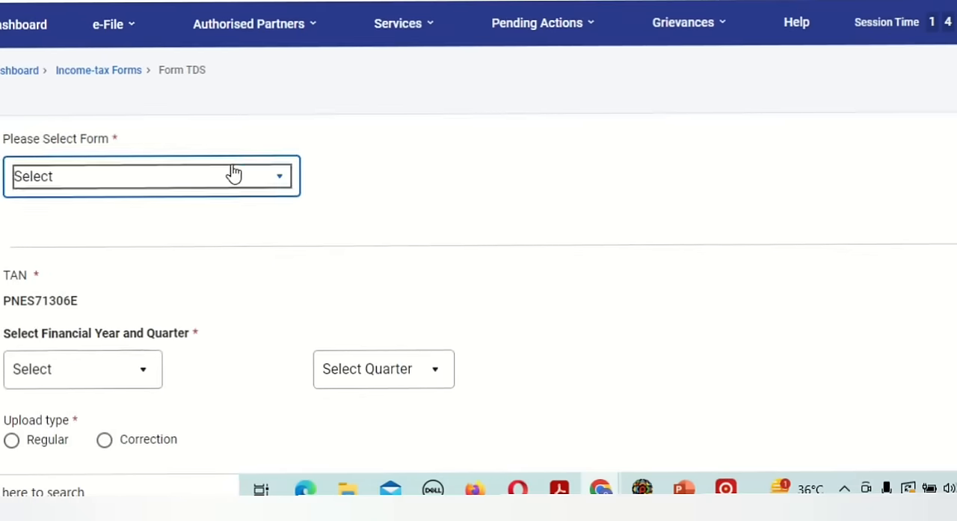
pyautogui.press('Down')
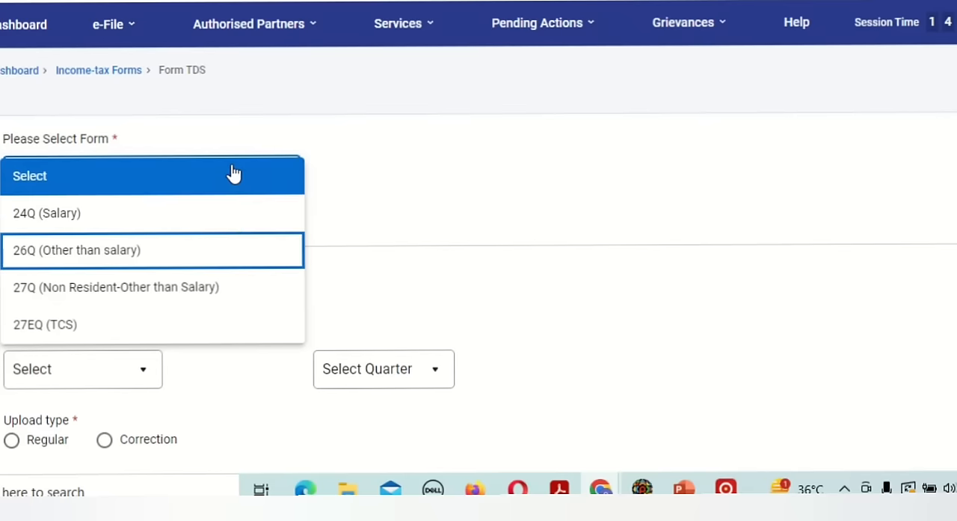
pyautogui.press('Return')
# Set the return's financial year to 2023-24 and the quarter to Q4.
pyautogui.scroll(-4, 234, 173)
pyautogui.scroll(-1, 234, 173)
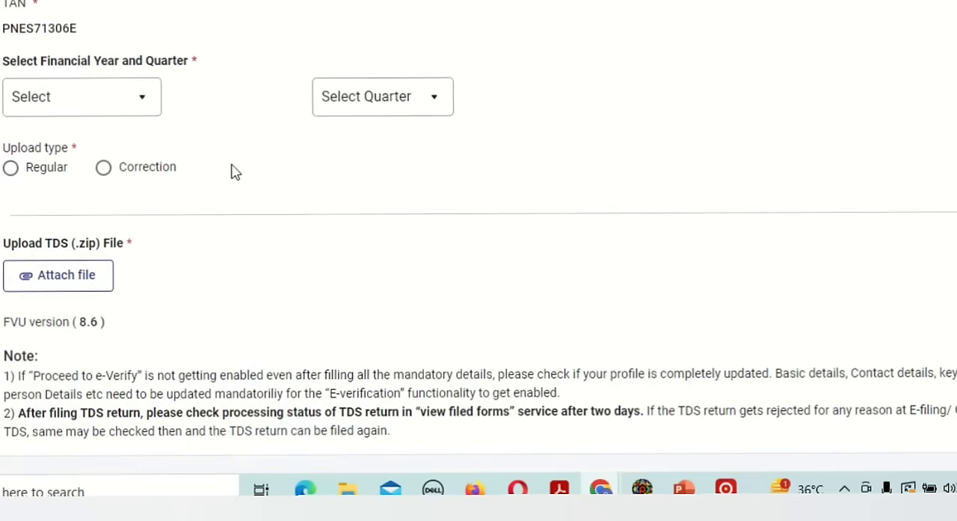
pyautogui.click(66, 98)
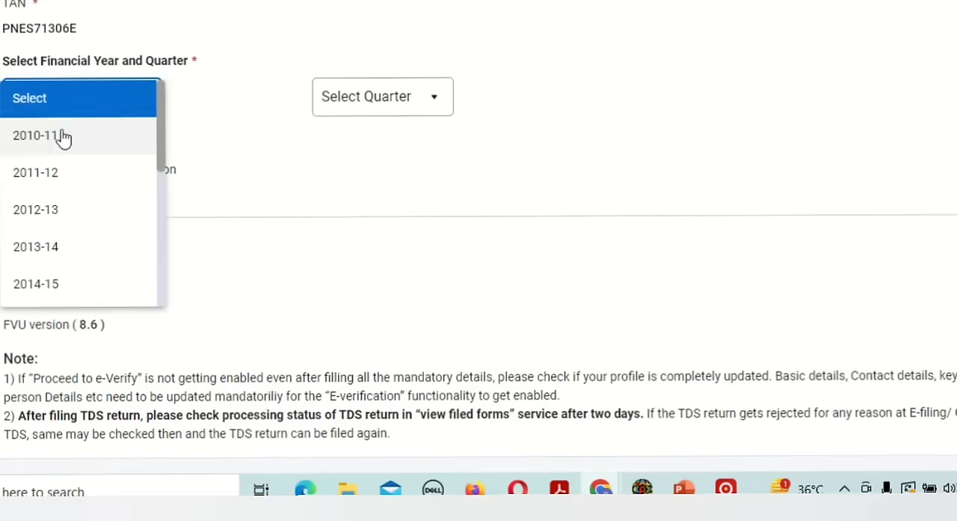
pyautogui.scroll(-5, 68, 216)
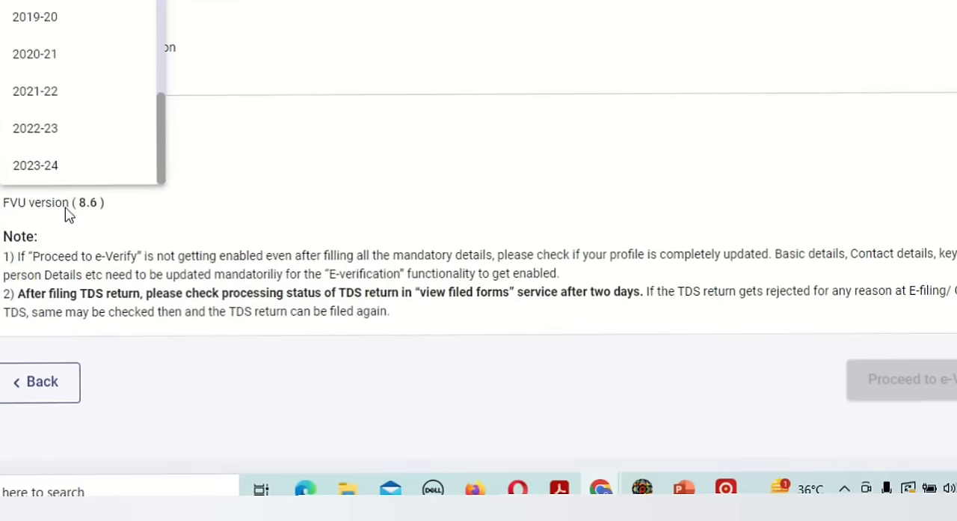
pyautogui.click(66, 165)
pyautogui.scroll(3, 263, 172)
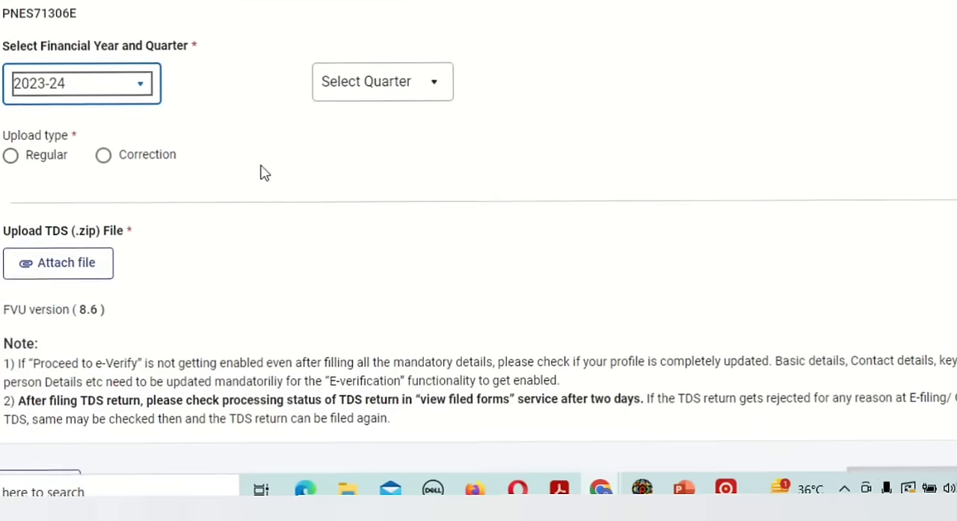
pyautogui.click(367, 90)
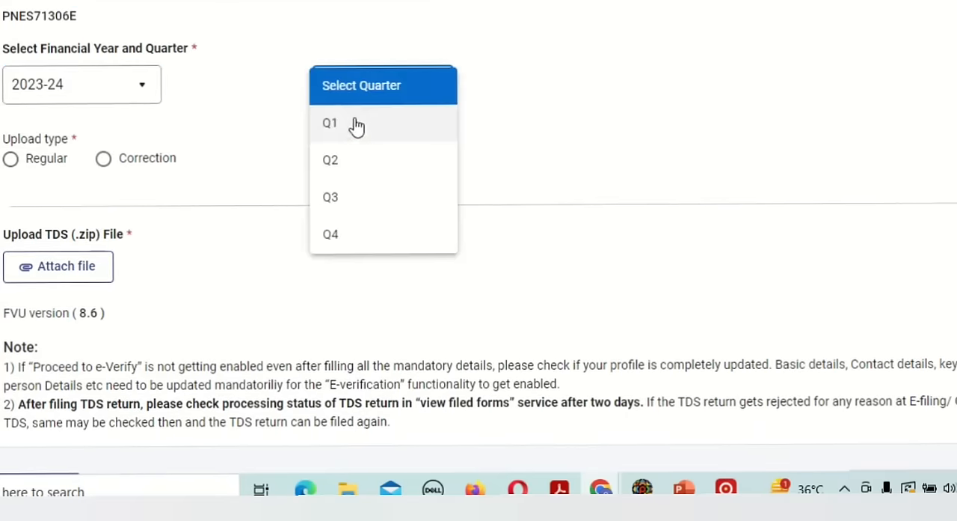
pyautogui.click(340, 230)
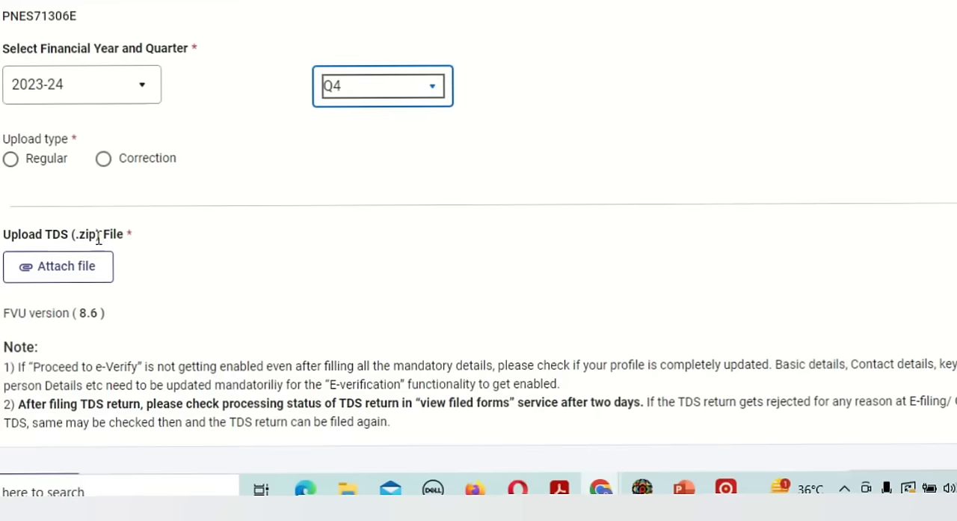
# Switch to File Explorer and select the generated 26QRQ4.zip file.
pyautogui.hotkey('alt', 'Tab')
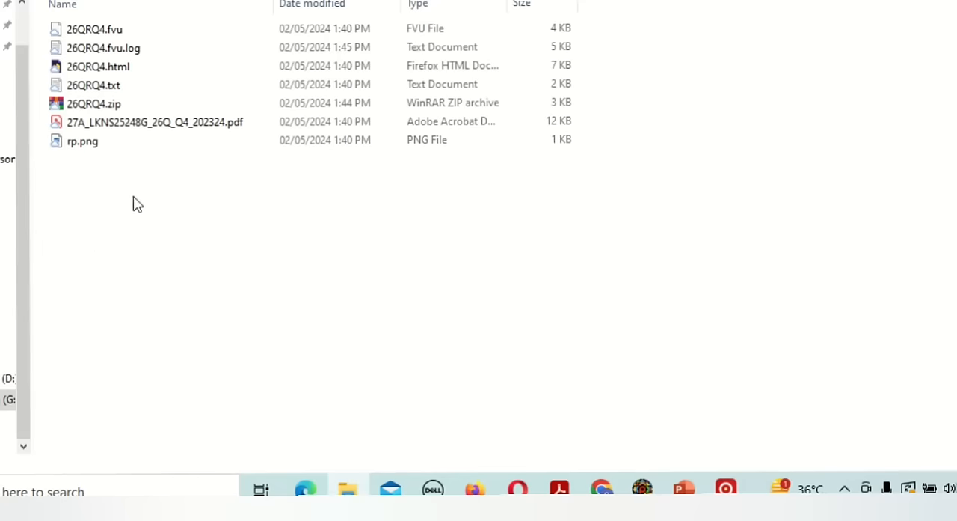
pyautogui.press('Down')
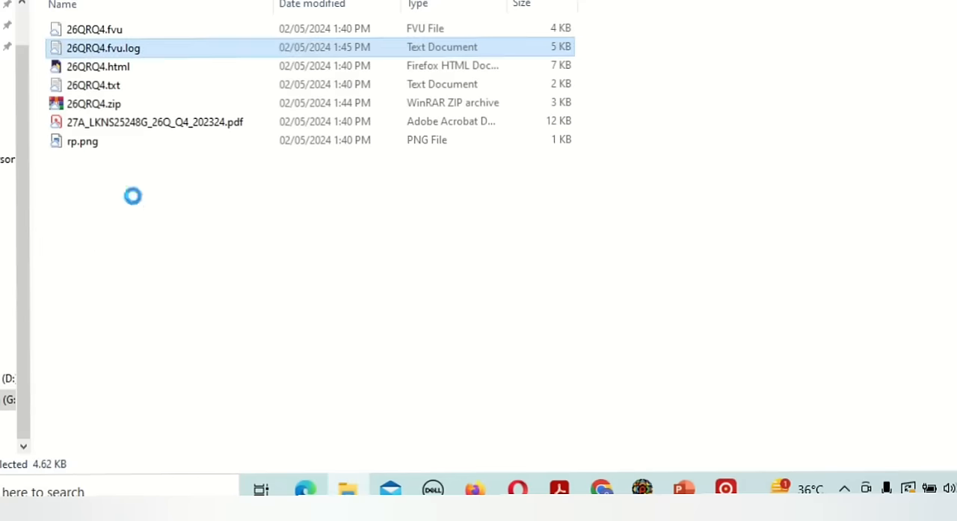
pyautogui.press('Down')
pyautogui.press('Down')
pyautogui.press('Down')
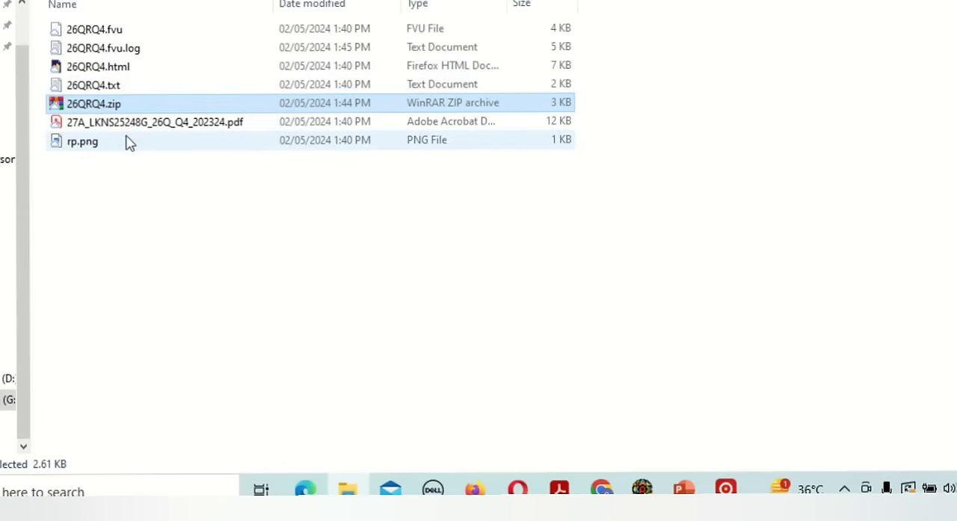
# Compare the portal's TDS zip upload field with 26QRQ4.zip in File Explorer, and locate the Proceed to e-Verify option on the form.
pyautogui.hotkey('alt', 'Tab')
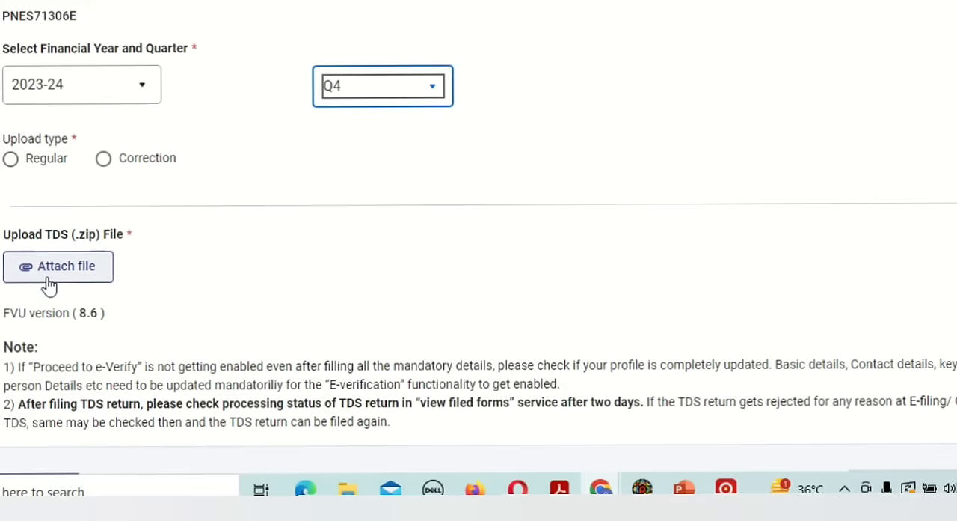
pyautogui.hotkey('alt', 'Tab')
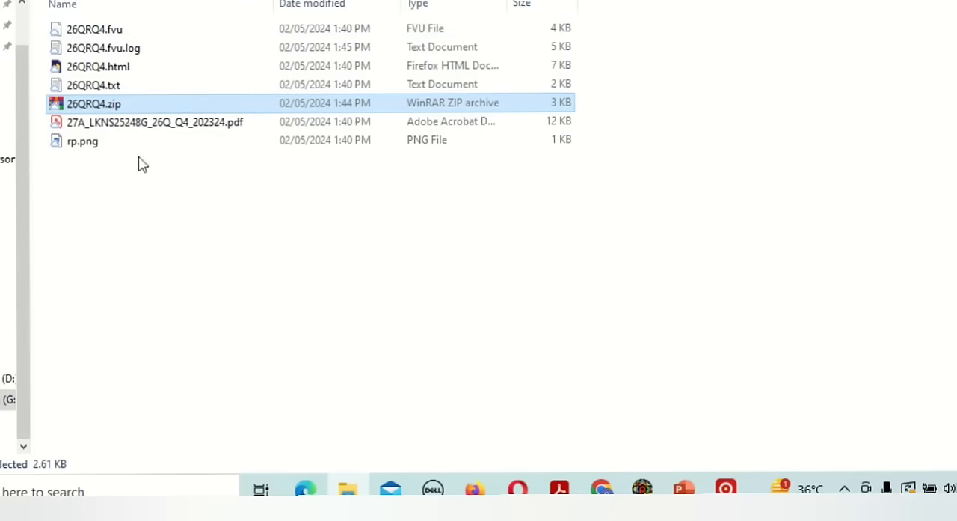
pyautogui.hotkey('alt', 'Tab')
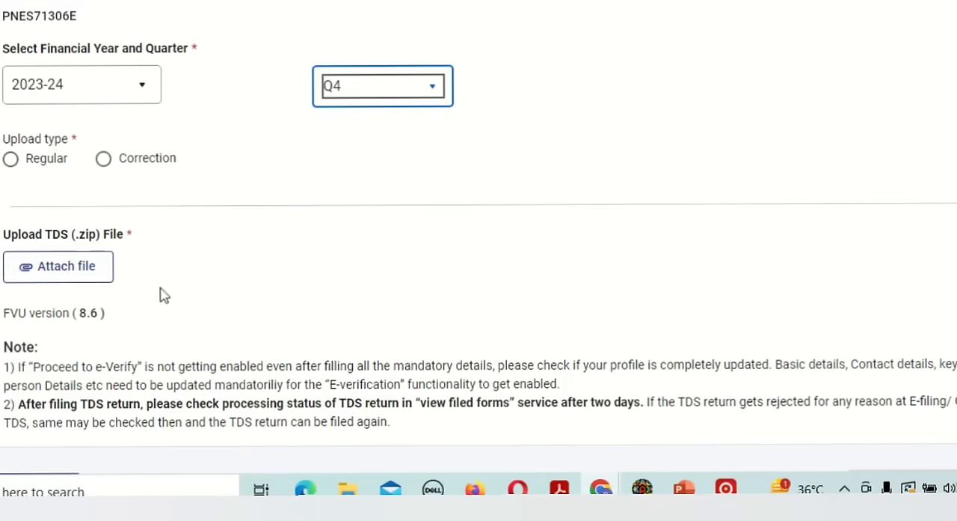
pyautogui.hotkey('alt', 'Tab')
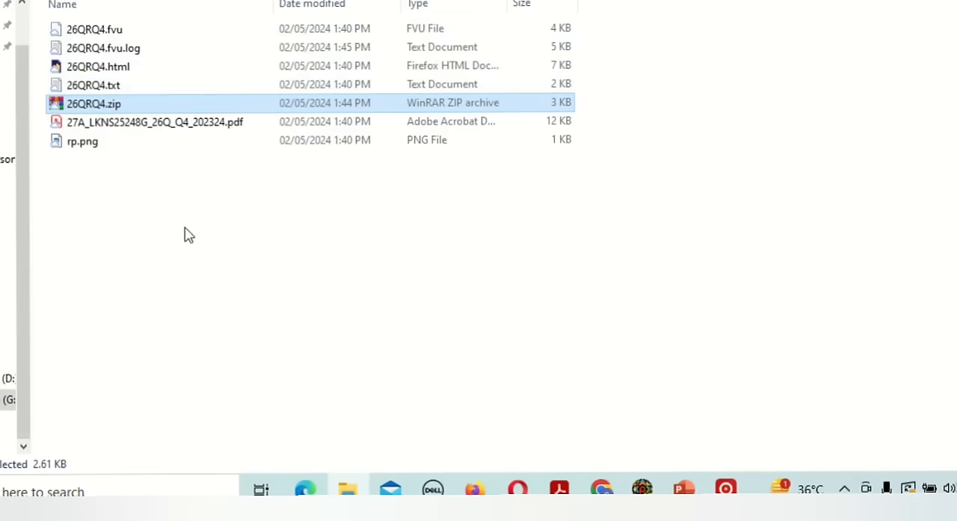
pyautogui.hotkey('alt', 'Tab')
pyautogui.scroll(-3, 297, 292)
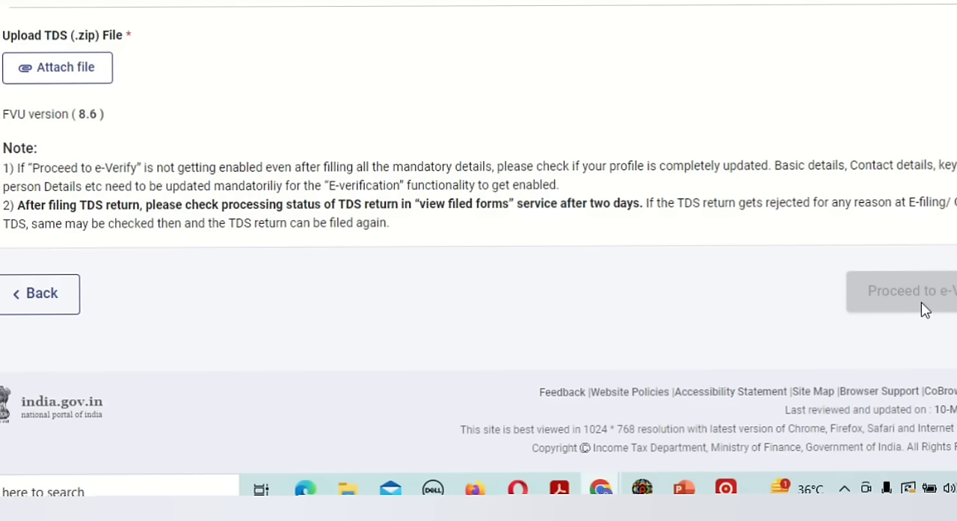
# Switch to the presentation slide listing the stages from TDS payment to upload on the income tax site.
pyautogui.hotkey('alt', 'Tab')
pyautogui.hotkey('alt', 'Tab')
pyautogui.hotkey('alt', 'Tab')
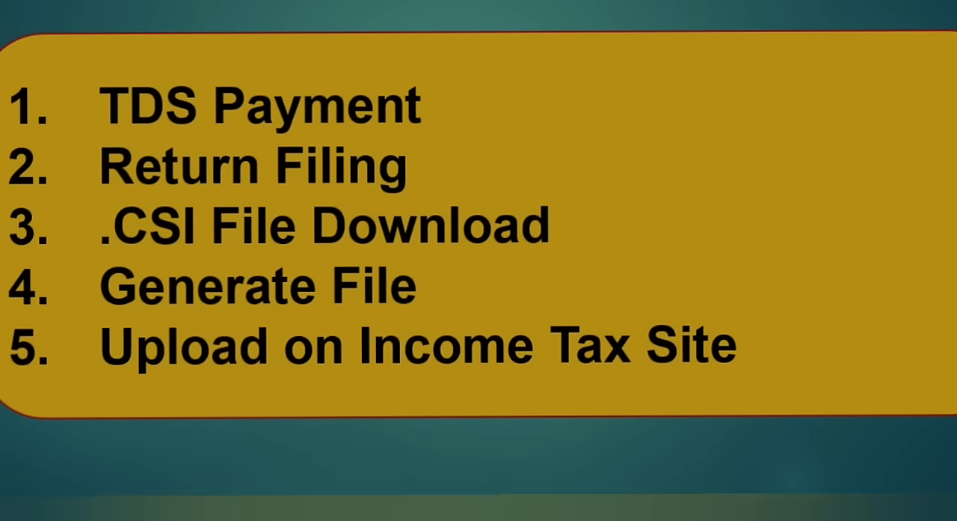